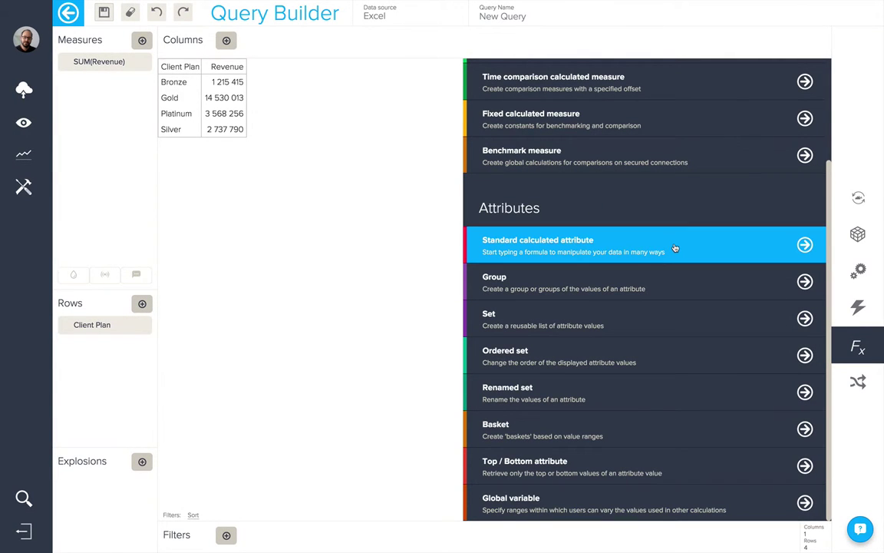
Step: Start a new standard calculated attribute and browse its formula functions, such as COUNT_VALUES, ABS and GROWTH_RATE
{"action": "left_click", "coordinate": [675, 248]}
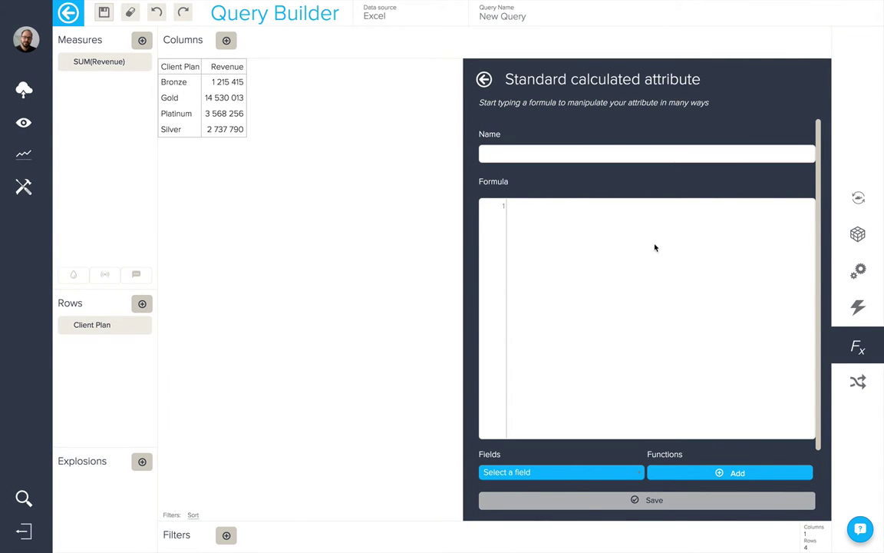
{"action": "left_click", "coordinate": [710, 474]}
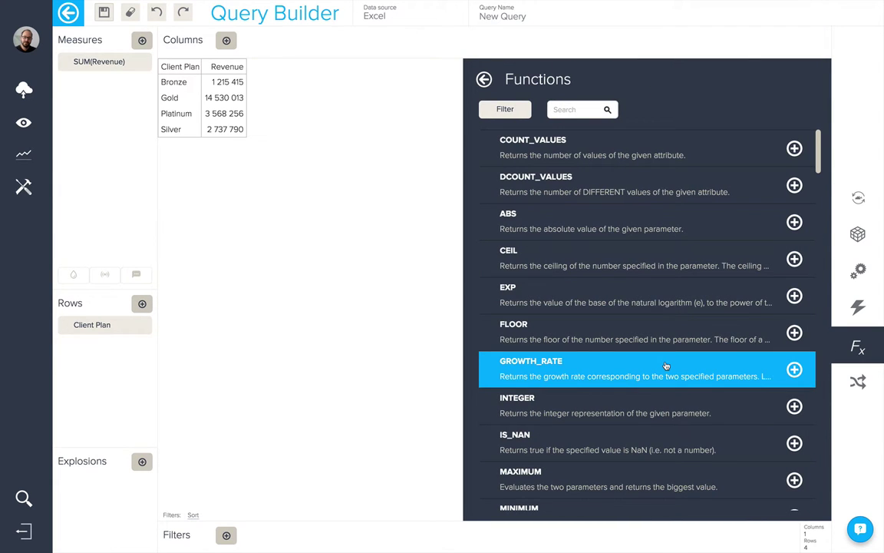
{"action": "scroll", "coordinate": [666, 365], "scroll_direction": "down", "scroll_amount": 4}
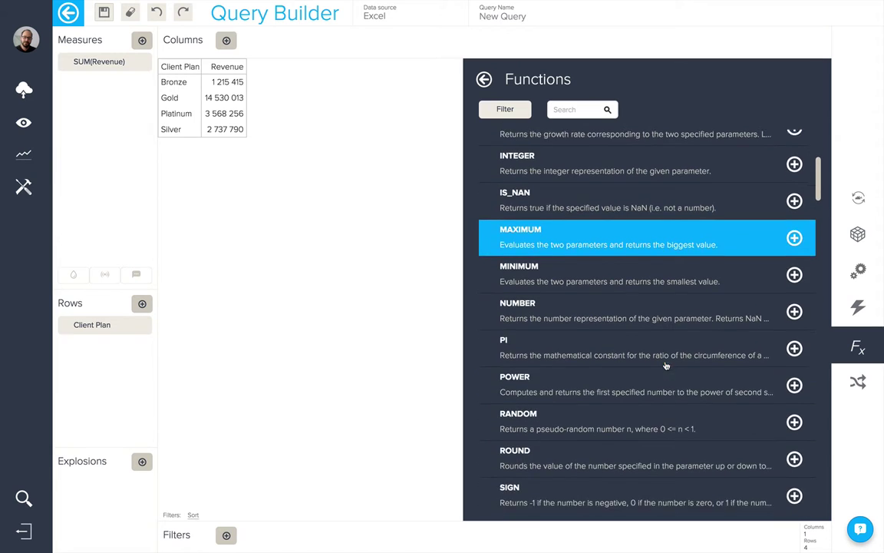
{"action": "scroll", "coordinate": [666, 367], "scroll_direction": "up", "scroll_amount": 4}
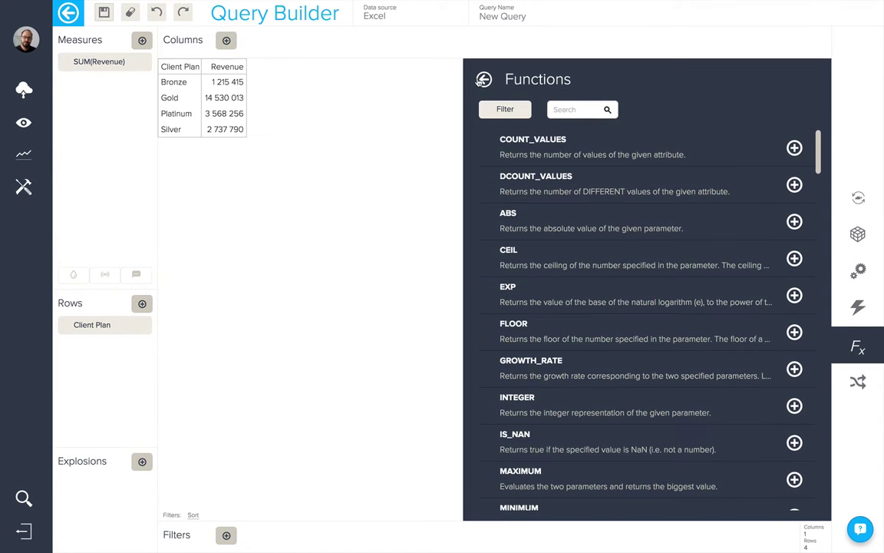
Step: Back in the calculated attribute form, name the attribute 'Plan Rating'
{"action": "left_click", "coordinate": [482, 80]}
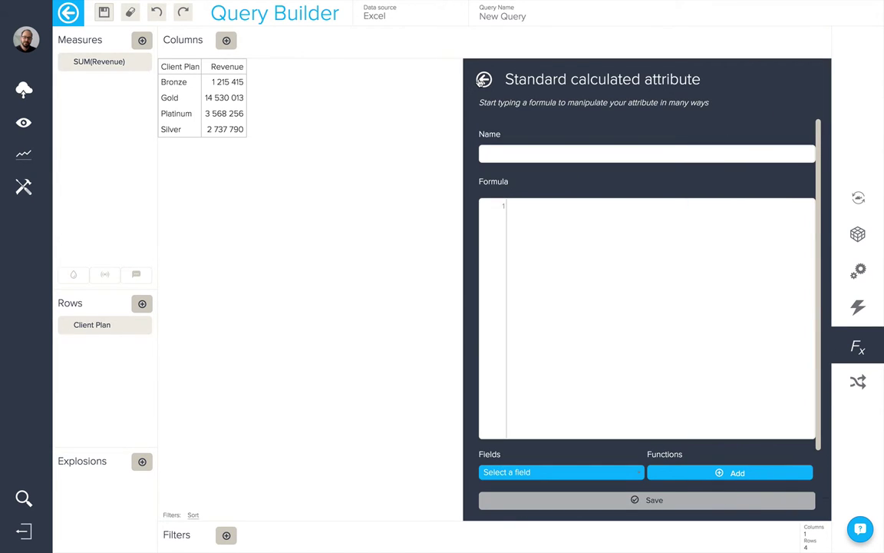
{"action": "left_click", "coordinate": [510, 152]}
{"action": "type", "text": "Plan Rating"}
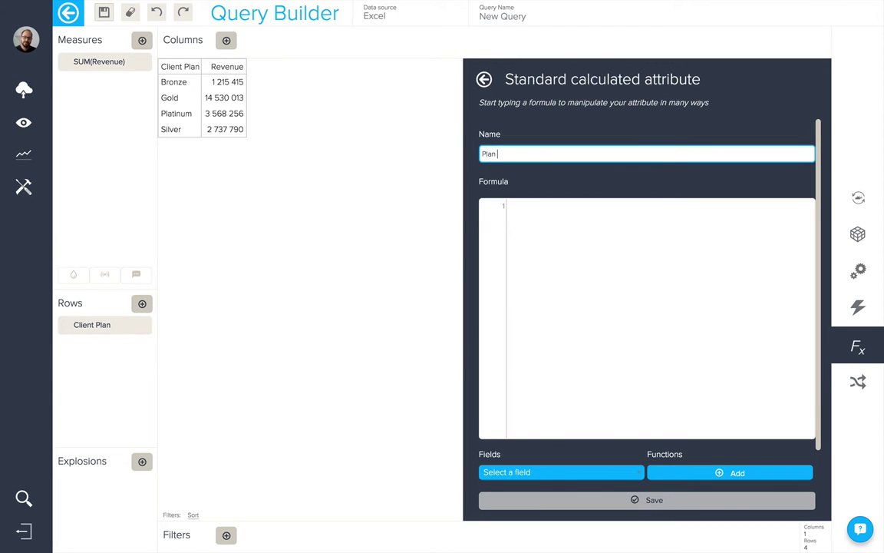
Step: Enter the formula IF SUM(Revenue)>3000000 THEN "Good" ELSE "Bad" ENDIF
{"action": "left_click", "coordinate": [529, 251]}
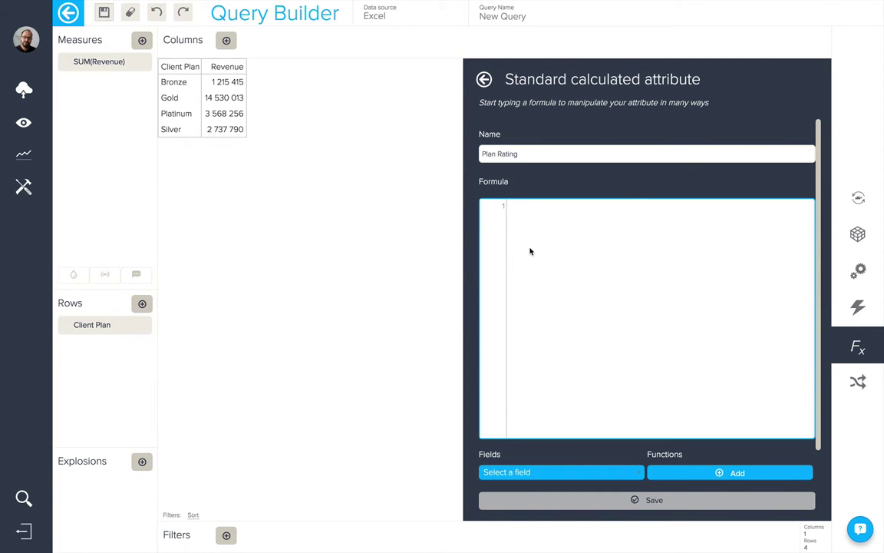
{"action": "type", "text": "IF"}
{"action": "key", "text": "Return"}
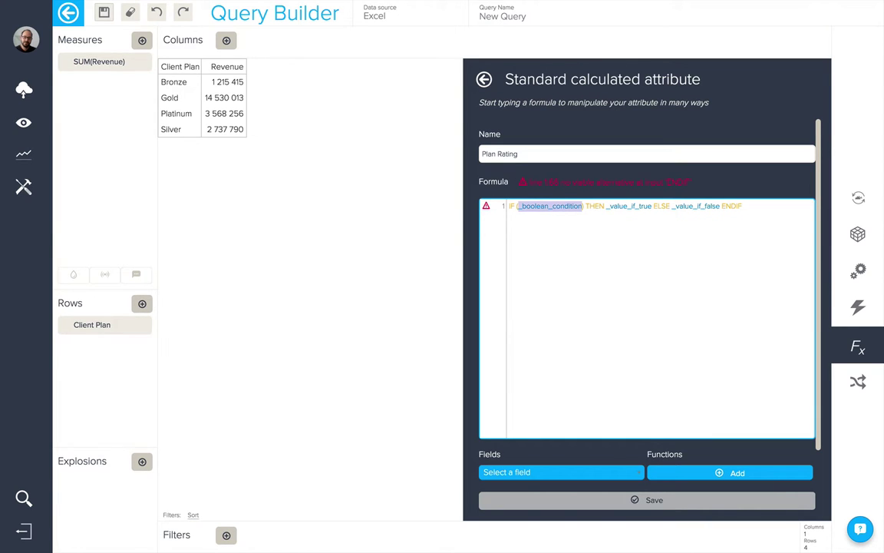
{"action": "type", "text": "sum"}
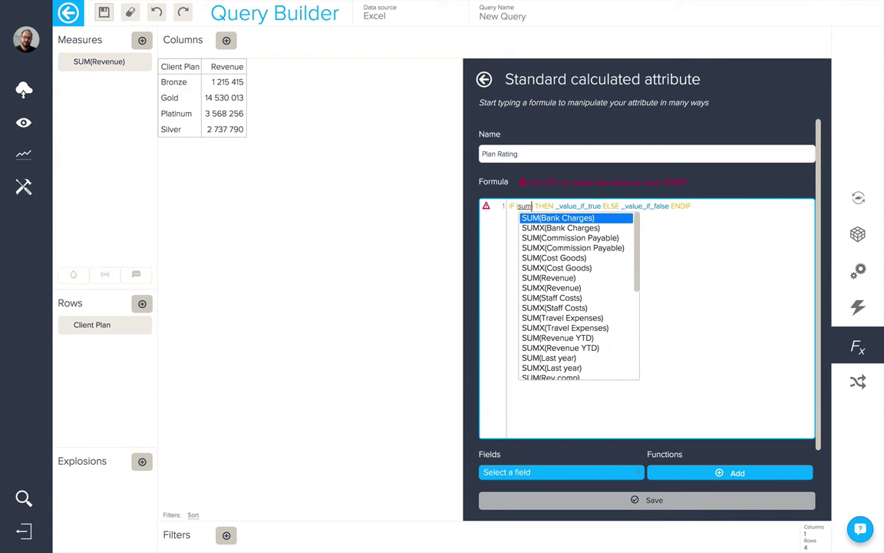
{"action": "type", "text": "(rev"}
{"action": "key", "text": "Return"}
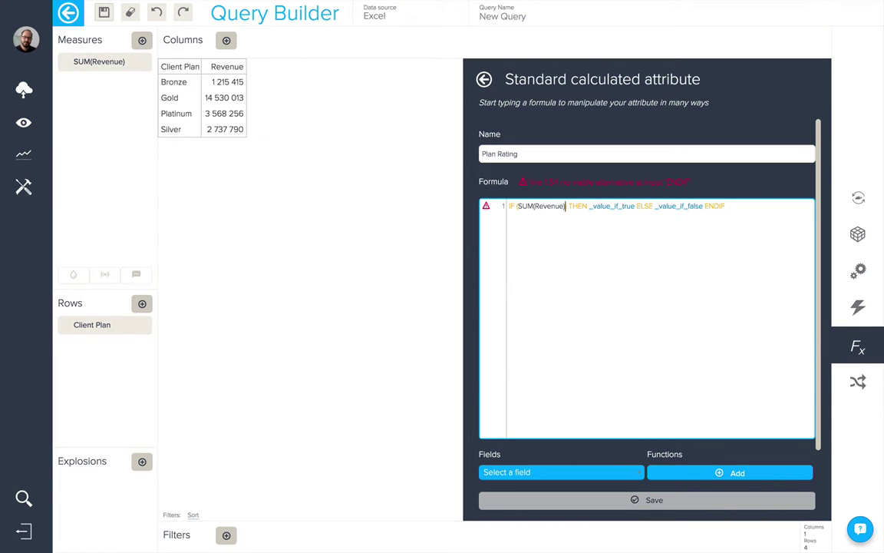
{"action": "type", "text": ">3000000"}
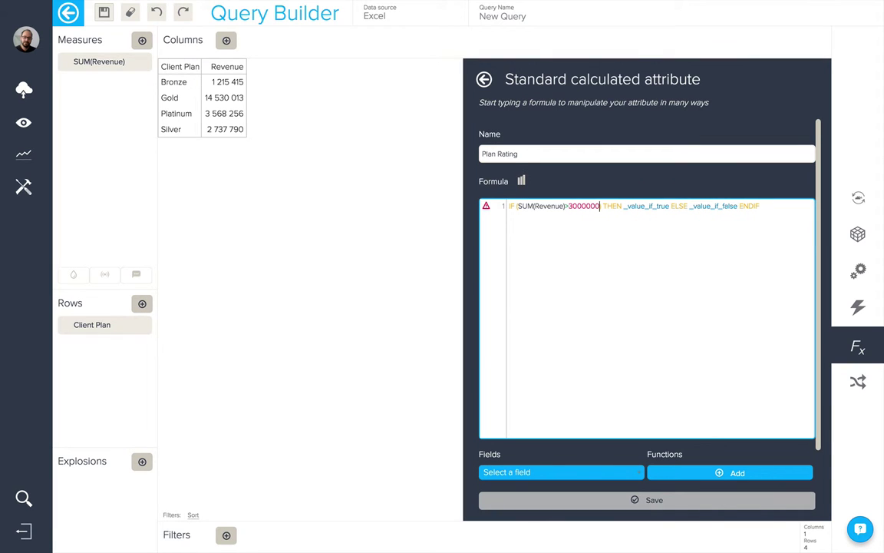
{"action": "double_click", "coordinate": [636, 206]}
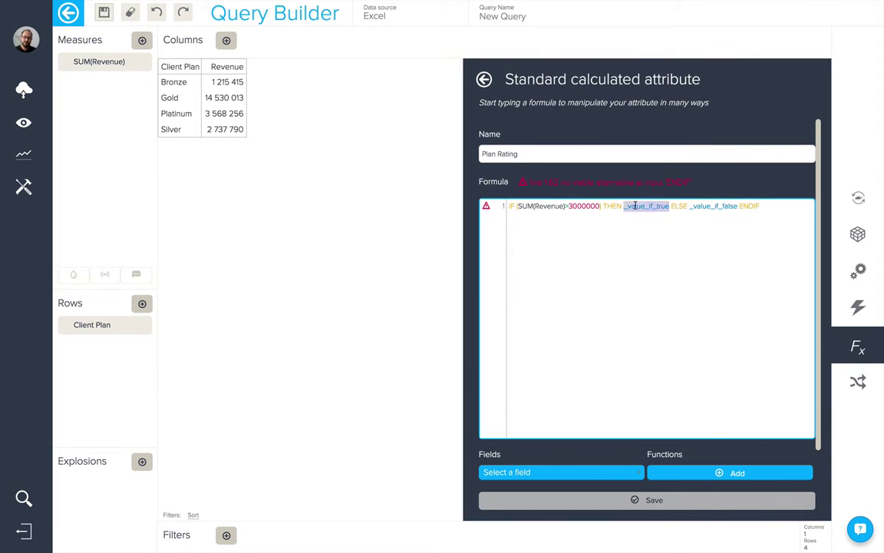
{"action": "type", "text": "\"Good\""}
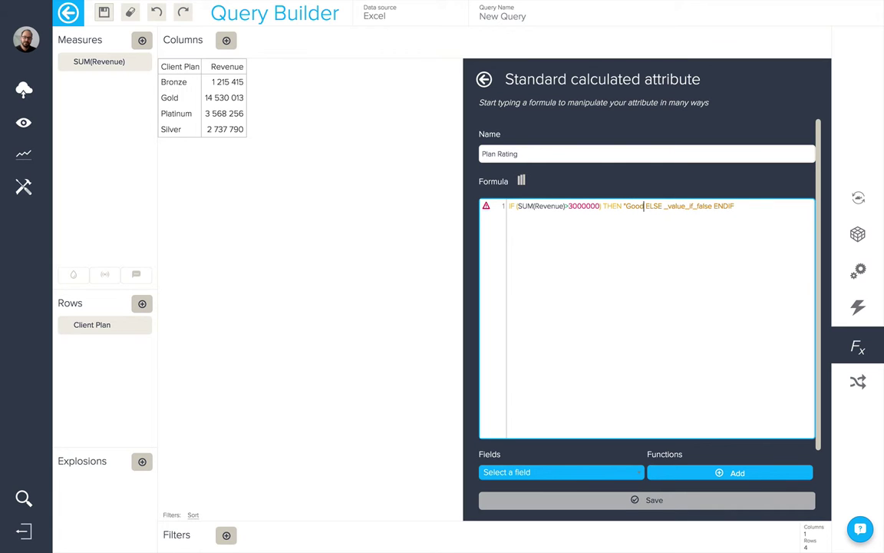
{"action": "double_click", "coordinate": [673, 205]}
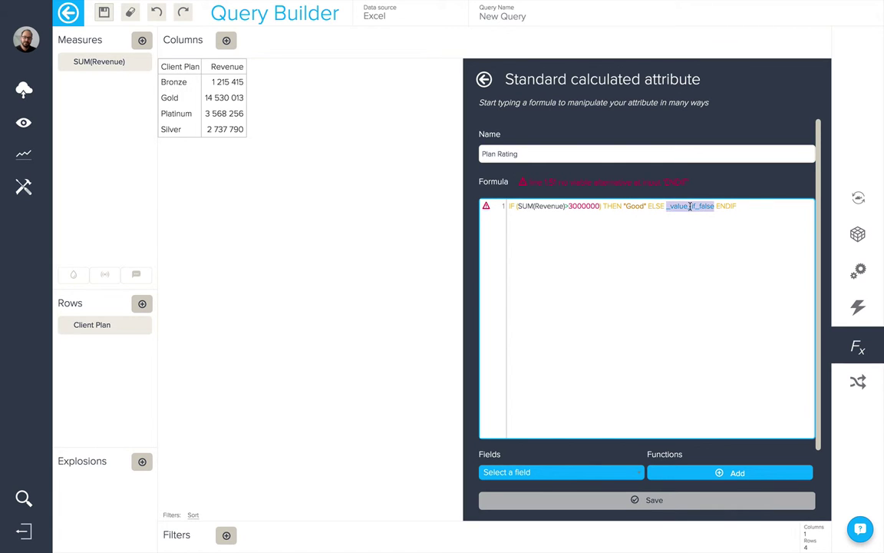
{"action": "type", "text": "\"Bad\""}
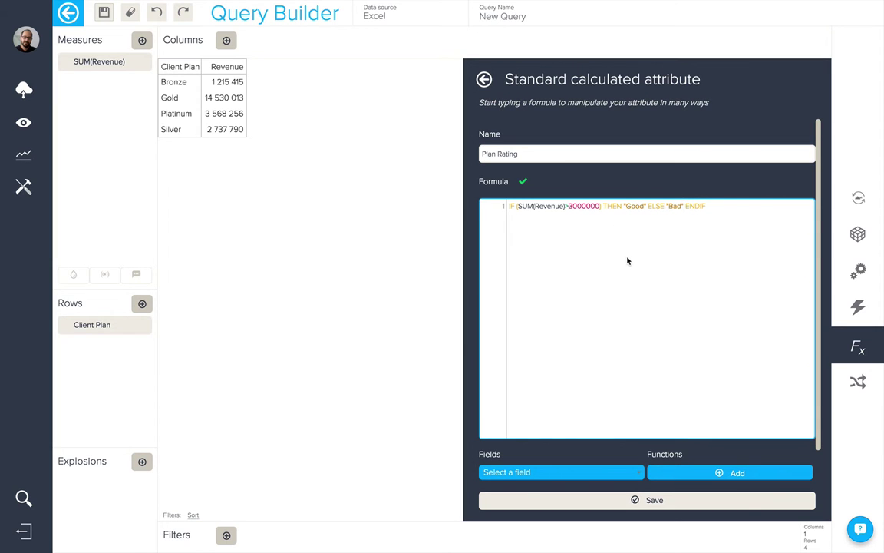
Step: Set Plan Rating's Computed from source to Client Plan
{"action": "scroll", "coordinate": [627, 261], "scroll_direction": "down", "scroll_amount": 1}
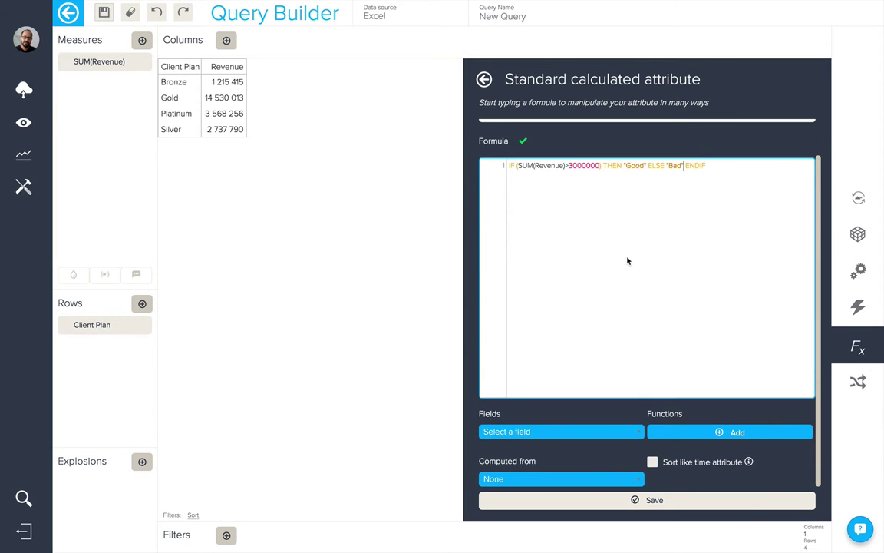
{"action": "left_click", "coordinate": [585, 480]}
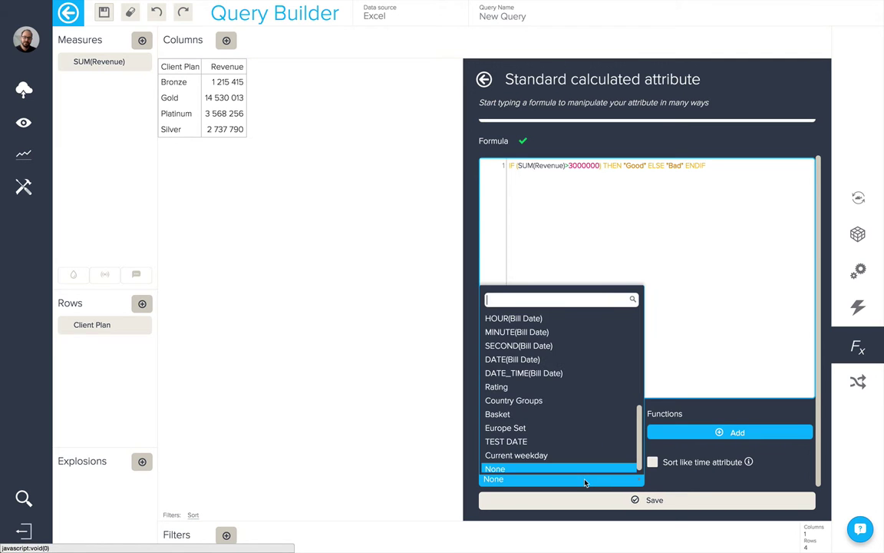
{"action": "scroll", "coordinate": [576, 430], "scroll_direction": "up", "scroll_amount": 5}
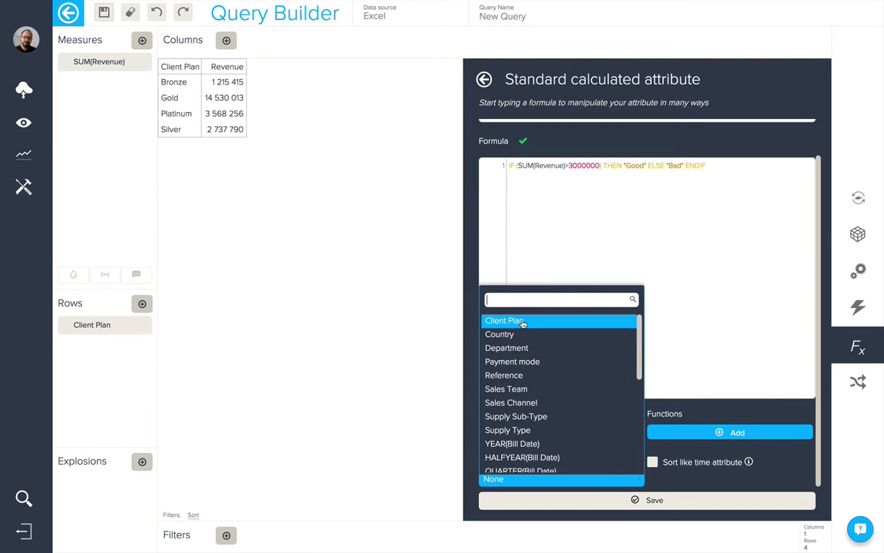
{"action": "left_click", "coordinate": [522, 323]}
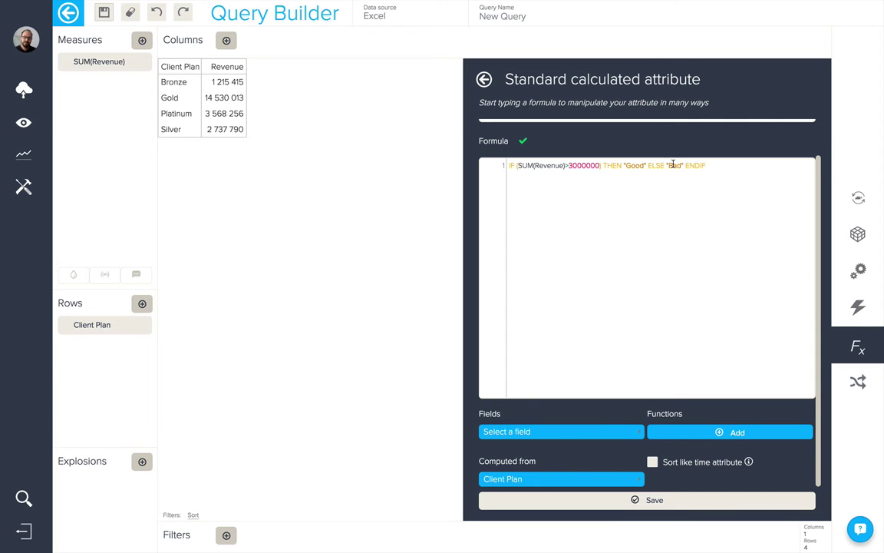
Step: Save Plan Rating, place it above Client Plan in Rows, then remove Client Plan
{"action": "left_click", "coordinate": [656, 501]}
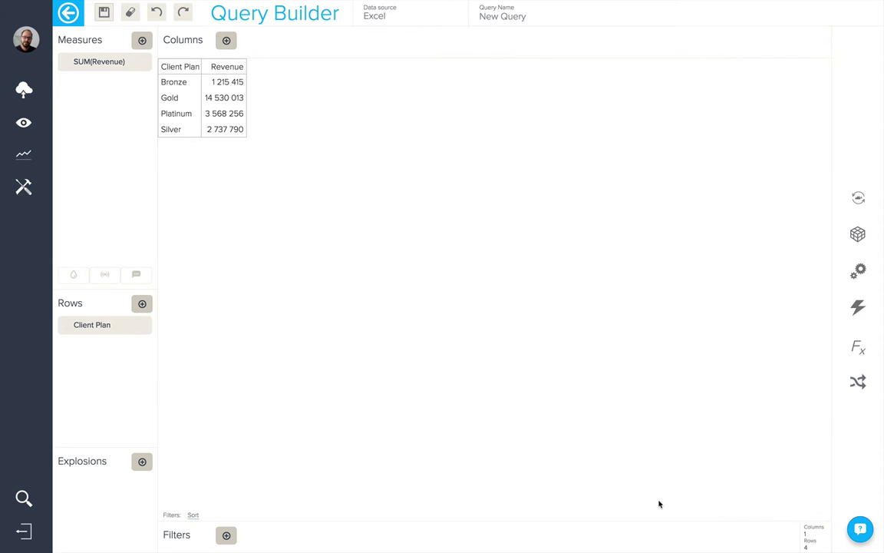
{"action": "left_click", "coordinate": [141, 306]}
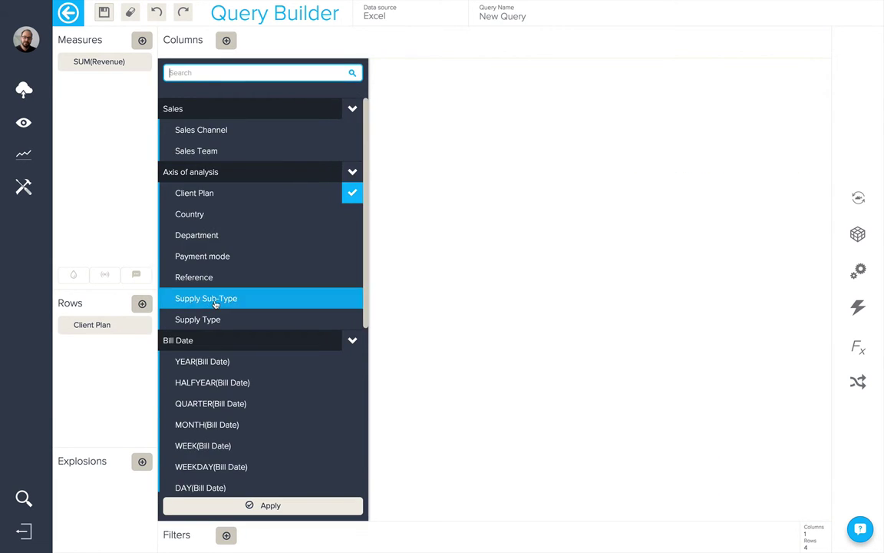
{"action": "scroll", "coordinate": [230, 295], "scroll_direction": "down", "scroll_amount": 10}
{"action": "left_click", "coordinate": [220, 481]}
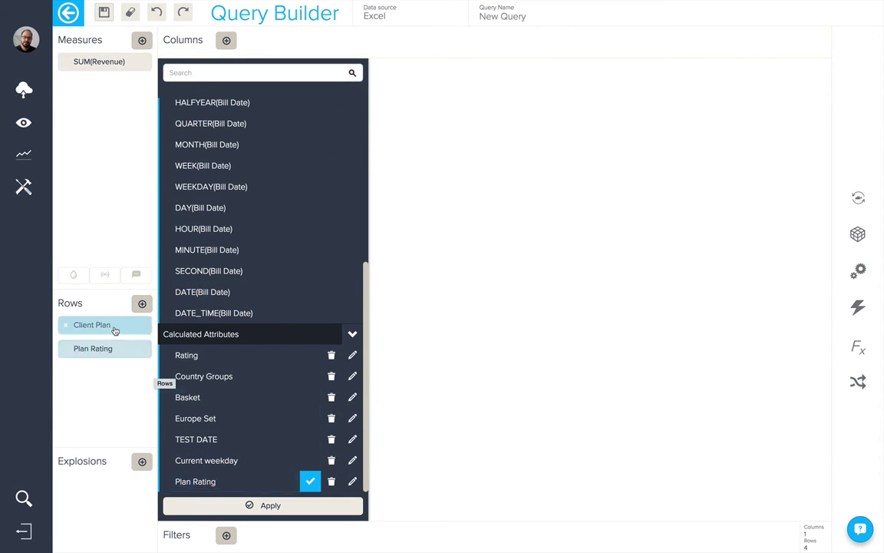
{"action": "left_click_drag", "start_coordinate": [112, 329], "coordinate": [113, 369]}
{"action": "left_click", "coordinate": [516, 374]}
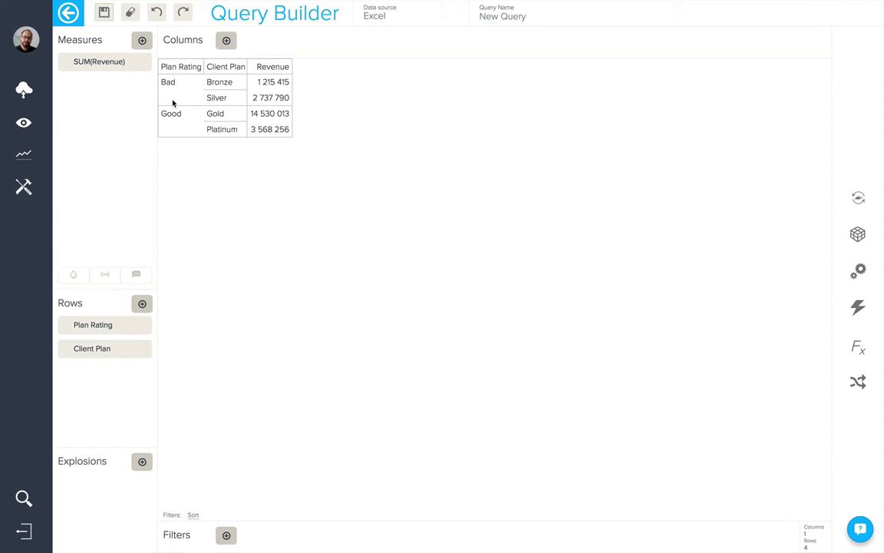
{"action": "left_click", "coordinate": [68, 350]}
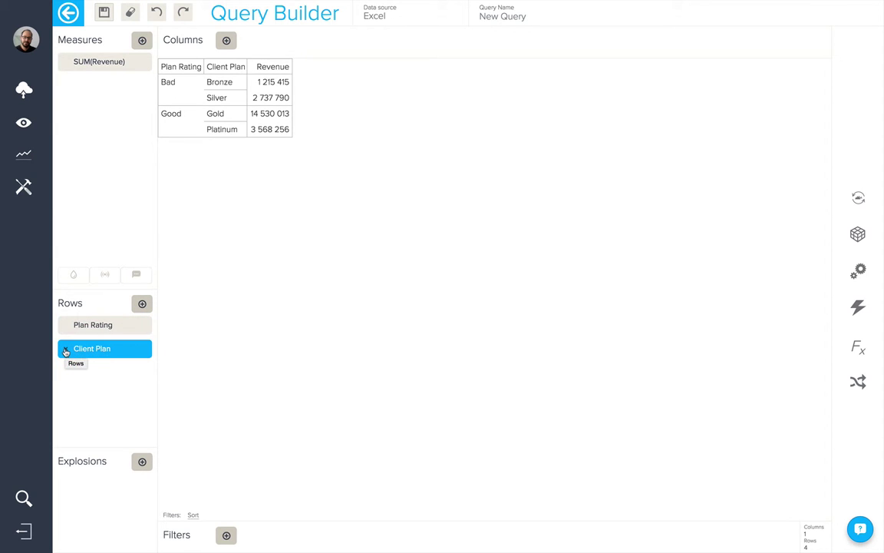
{"action": "key", "text": "Delete"}
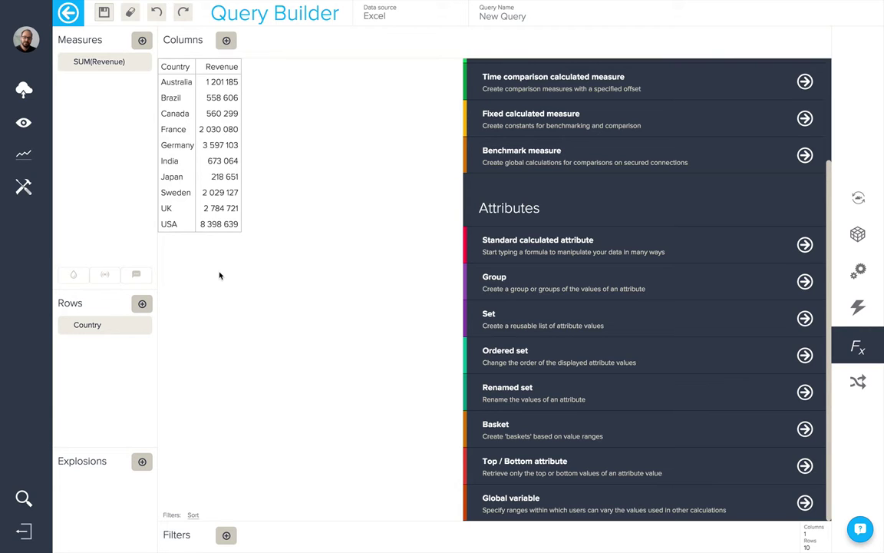
Step: Create a Group attribute named 'Country groups' computed from Country
{"action": "left_click", "coordinate": [687, 287]}
{"action": "left_click", "coordinate": [560, 155]}
{"action": "type", "text": "Country grou"}
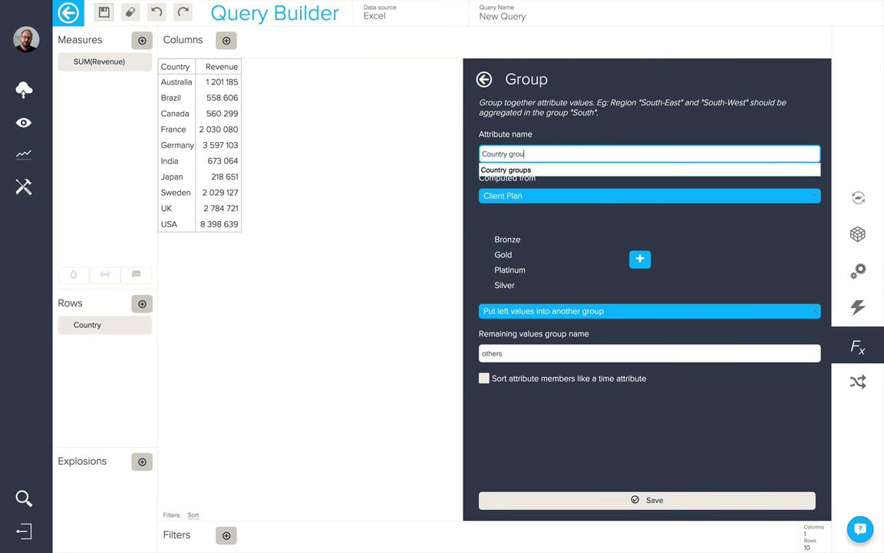
{"action": "type", "text": "ps"}
{"action": "left_click", "coordinate": [563, 170]}
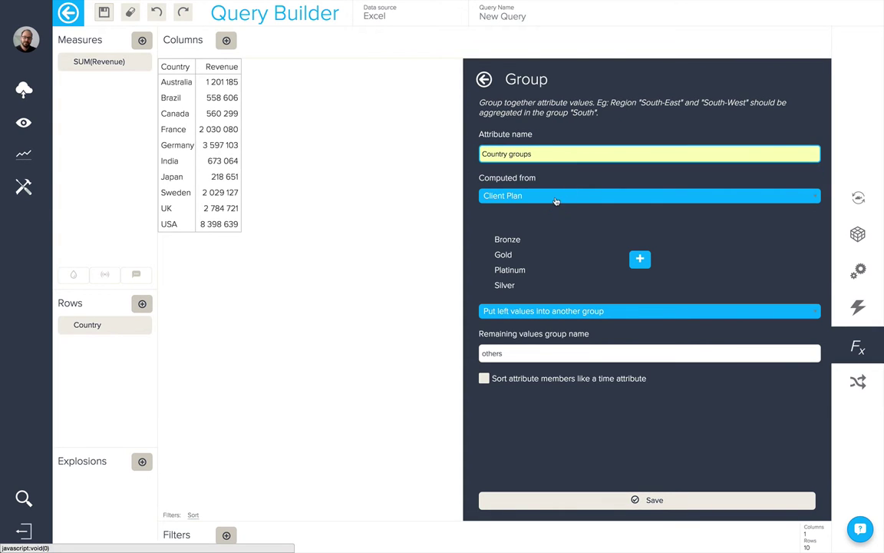
{"action": "left_click", "coordinate": [556, 198]}
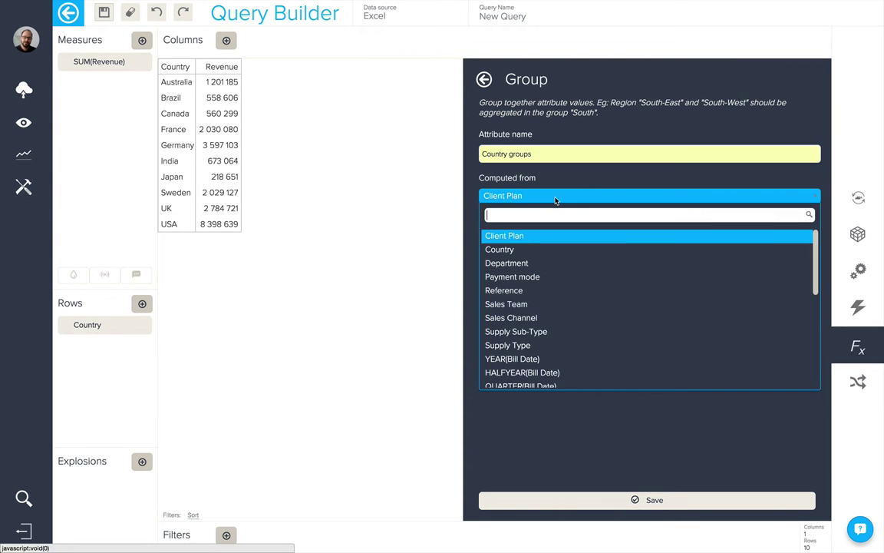
{"action": "left_click", "coordinate": [554, 253]}
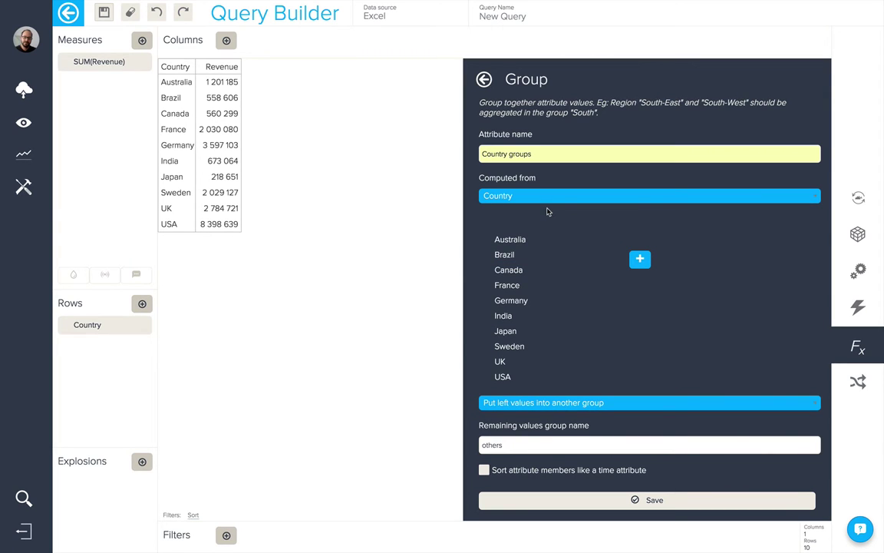
Step: Group France, Germany, Sweden and UK into a group named Europe
{"action": "left_click", "coordinate": [529, 289]}
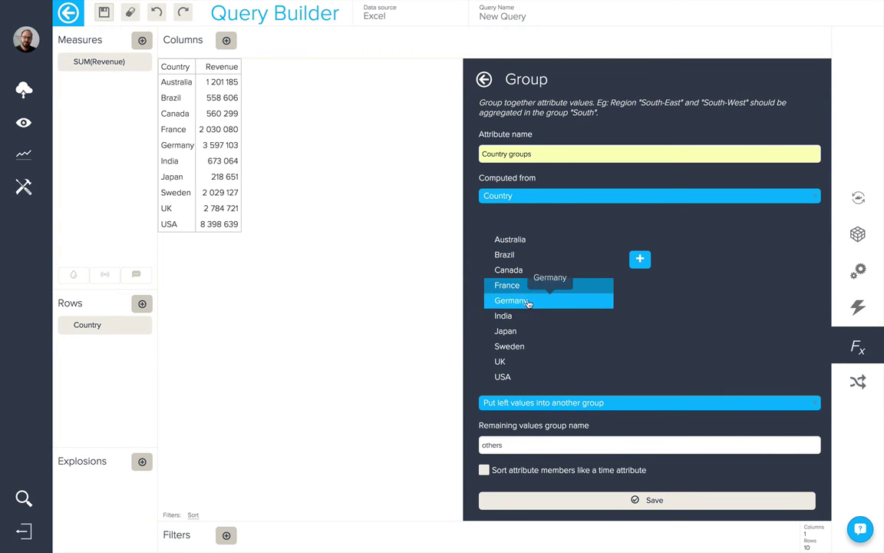
{"action": "left_click", "coordinate": [525, 300]}
{"action": "left_click", "coordinate": [527, 347]}
{"action": "left_click", "coordinate": [527, 368]}
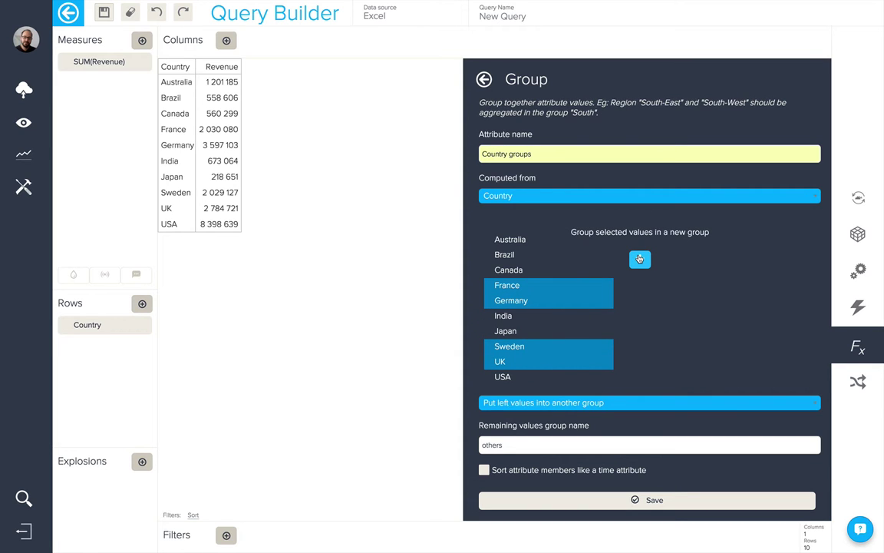
{"action": "left_click", "coordinate": [640, 258]}
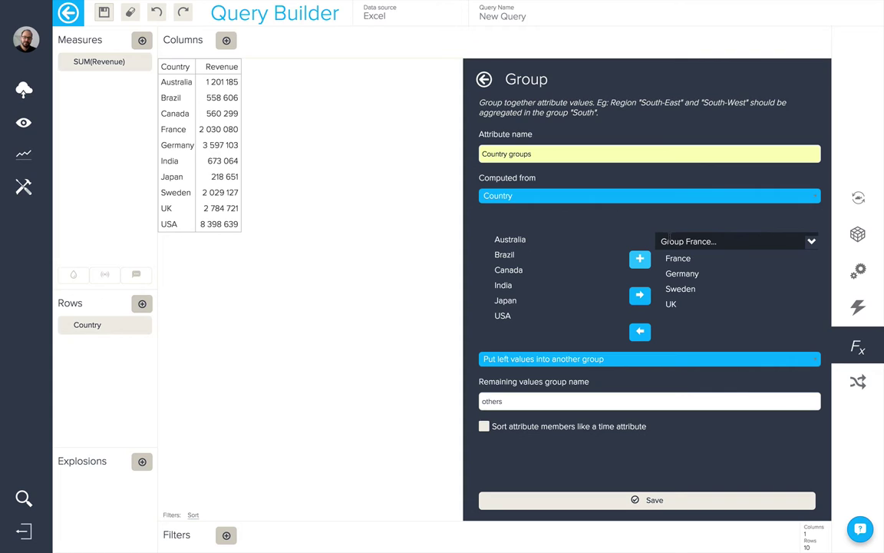
{"action": "left_click", "coordinate": [670, 238]}
{"action": "type", "text": "Eu"}
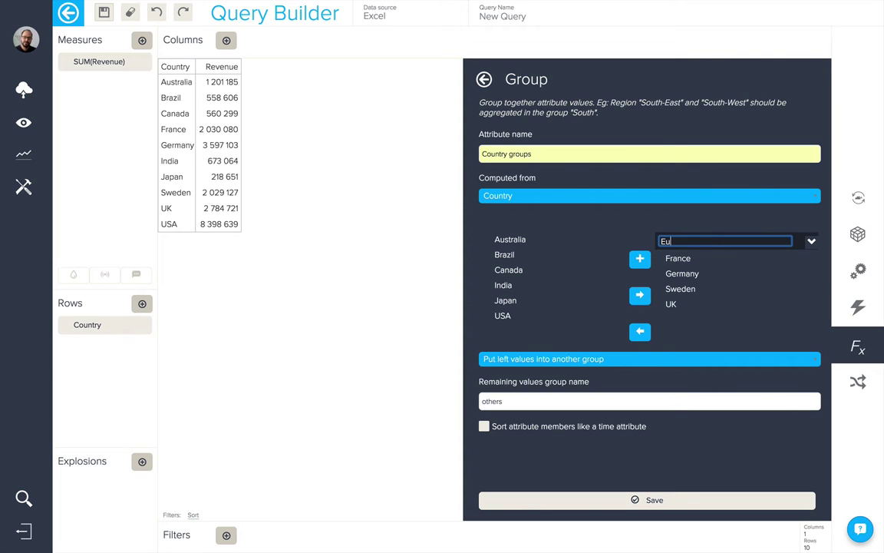
{"action": "type", "text": "rope"}
{"action": "key", "text": "Return"}
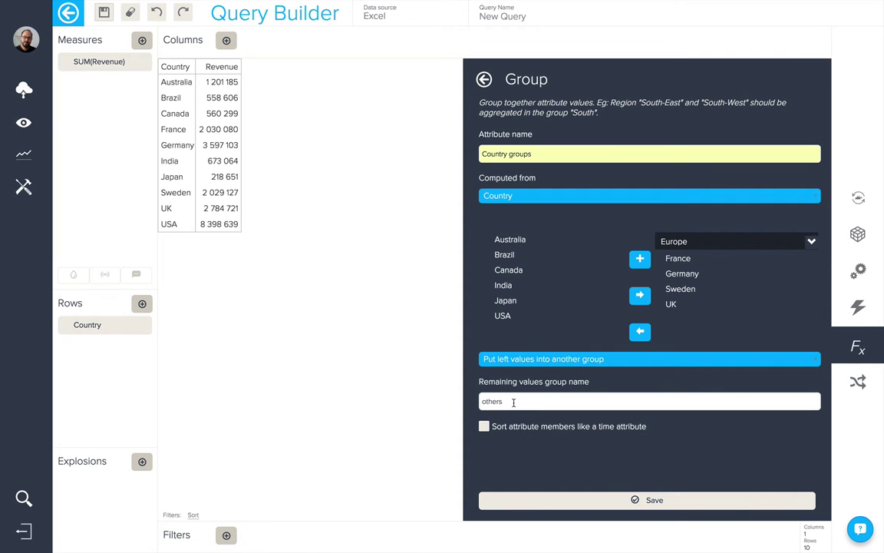
Step: Name the remaining countries ROW and keep them in their own group
{"action": "double_click", "coordinate": [514, 403]}
{"action": "type", "text": "ROW"}
{"action": "left_click", "coordinate": [566, 360]}
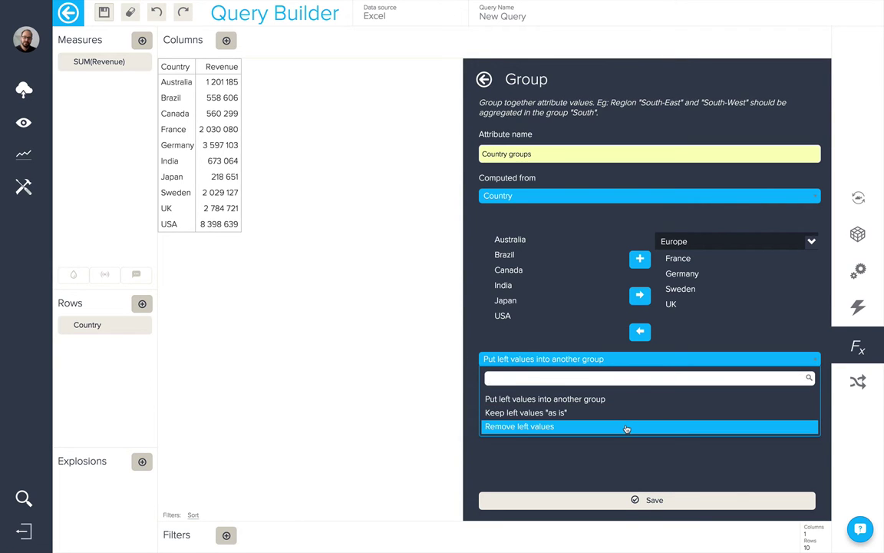
{"action": "left_click", "coordinate": [628, 466]}
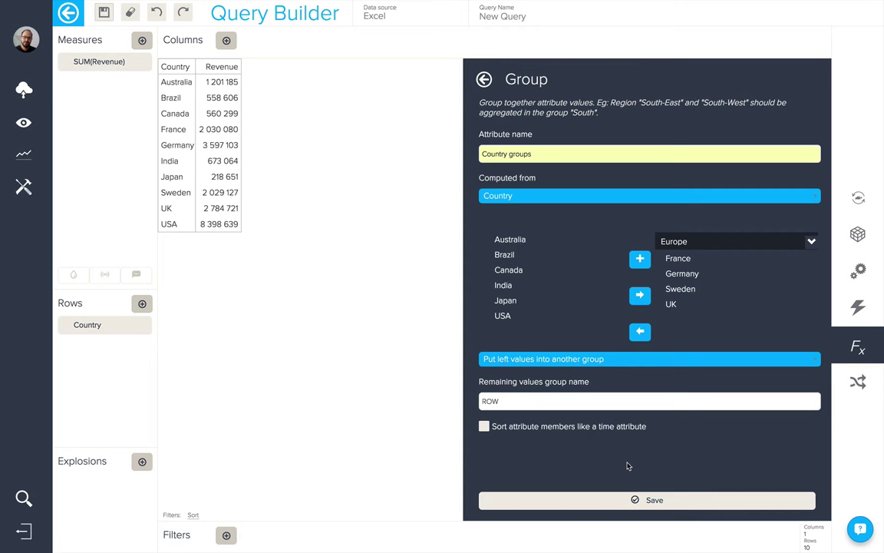
Step: Save Country groups and replace Country with it in Rows, showing Europe 10 441 032 and ROW 11 610 443
{"action": "left_click", "coordinate": [642, 502]}
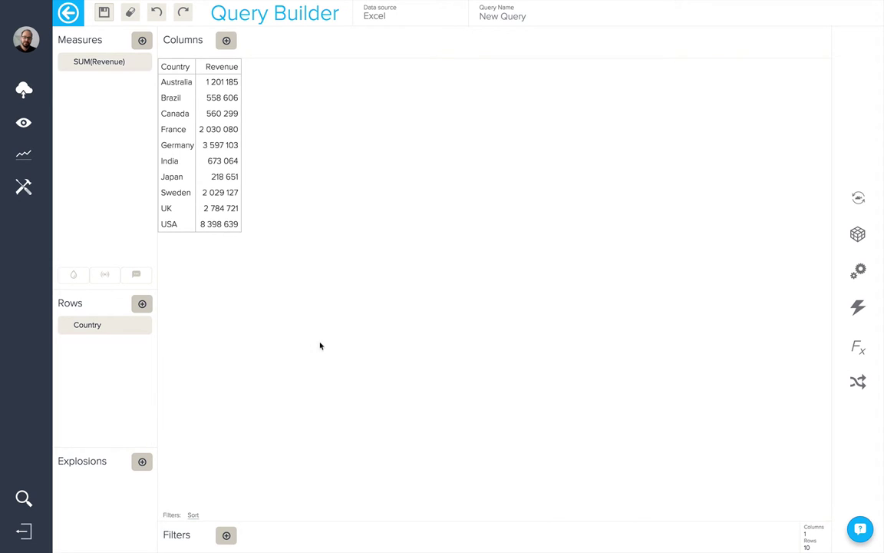
{"action": "left_click", "coordinate": [142, 304]}
{"action": "scroll", "coordinate": [227, 352], "scroll_direction": "down", "scroll_amount": 3}
{"action": "scroll", "coordinate": [226, 352], "scroll_direction": "down", "scroll_amount": 2}
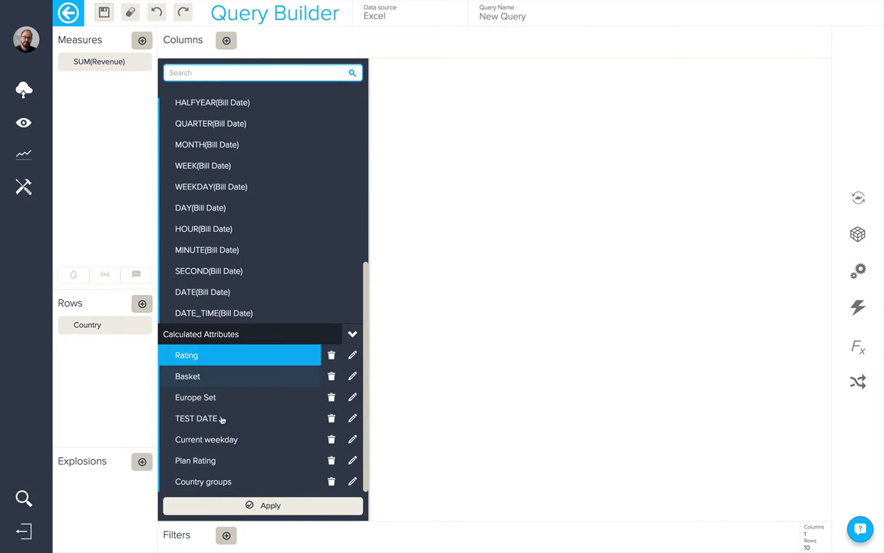
{"action": "left_click", "coordinate": [222, 481]}
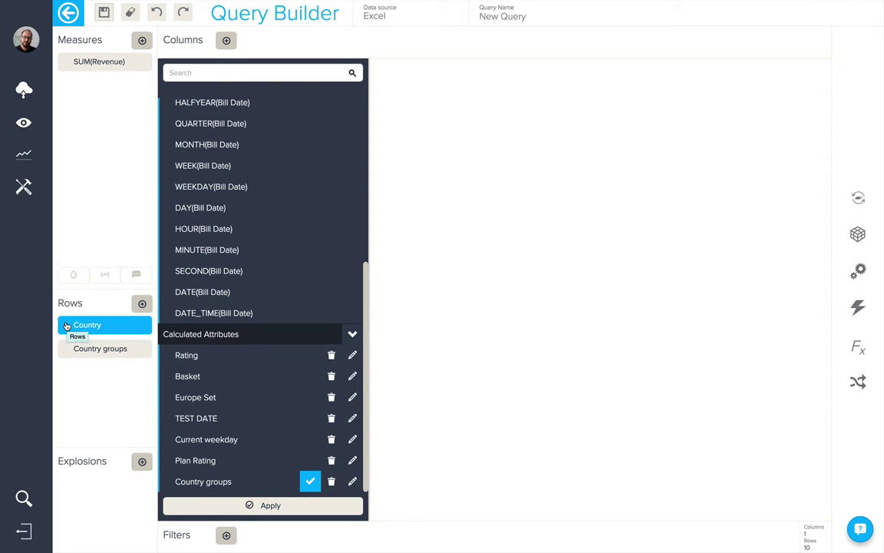
{"action": "left_click", "coordinate": [68, 325]}
{"action": "left_click", "coordinate": [449, 336]}
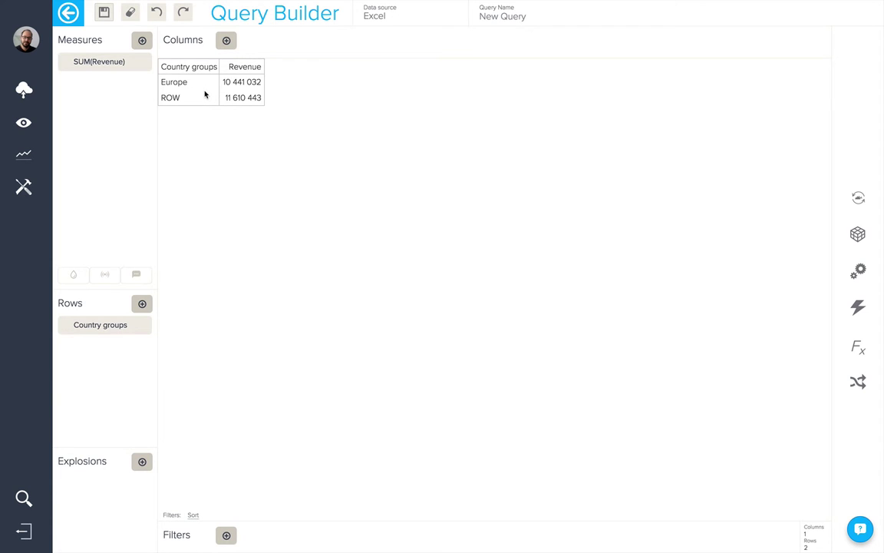
Step: Create a Set named Europe computed from Country, ticking France and Sweden as members
{"action": "left_click", "coordinate": [855, 348]}
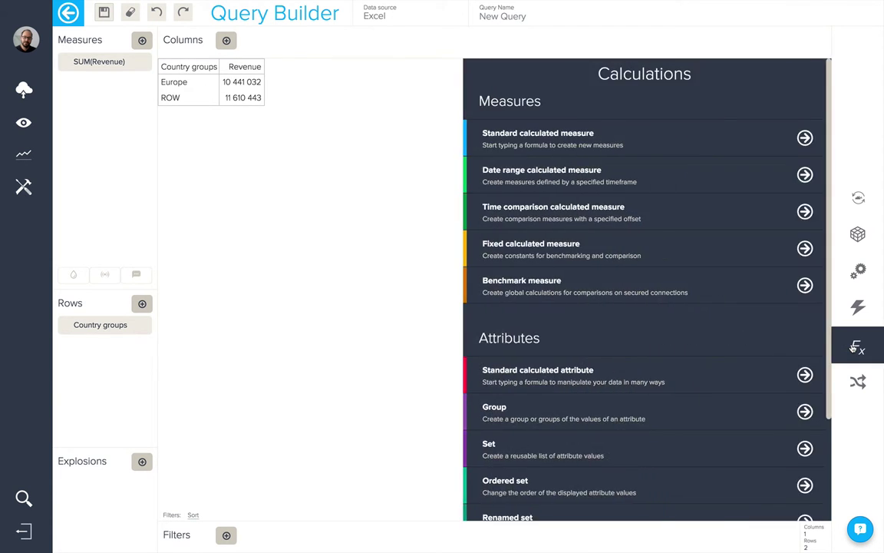
{"action": "scroll", "coordinate": [657, 308], "scroll_direction": "down", "scroll_amount": 3}
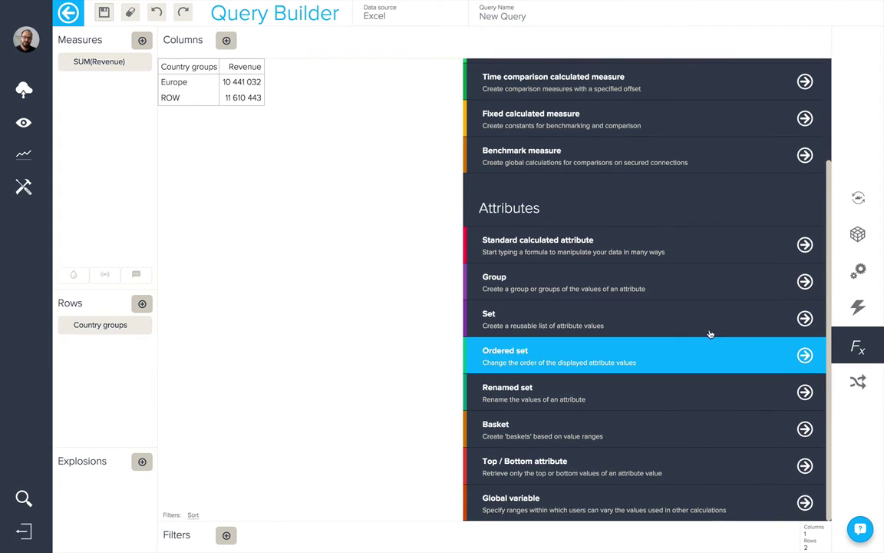
{"action": "left_click", "coordinate": [662, 316]}
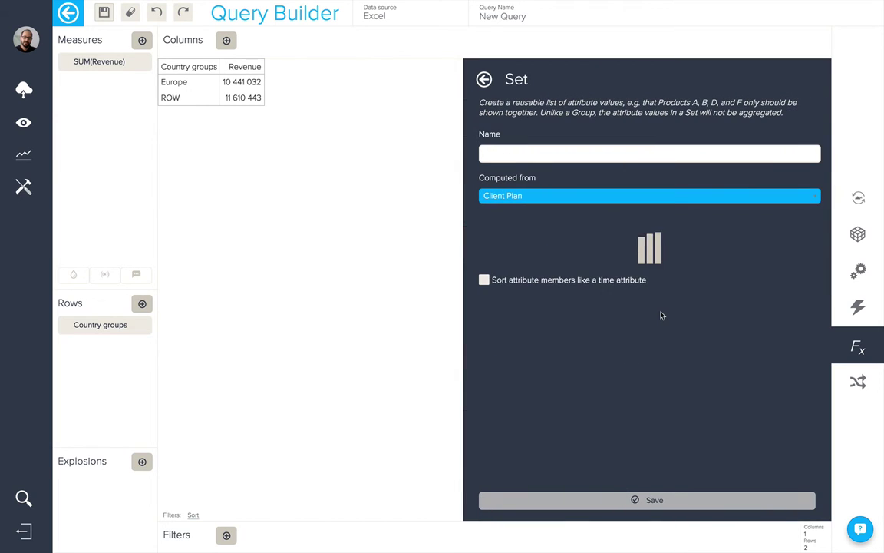
{"action": "left_click", "coordinate": [553, 152]}
{"action": "type", "text": "Europe"}
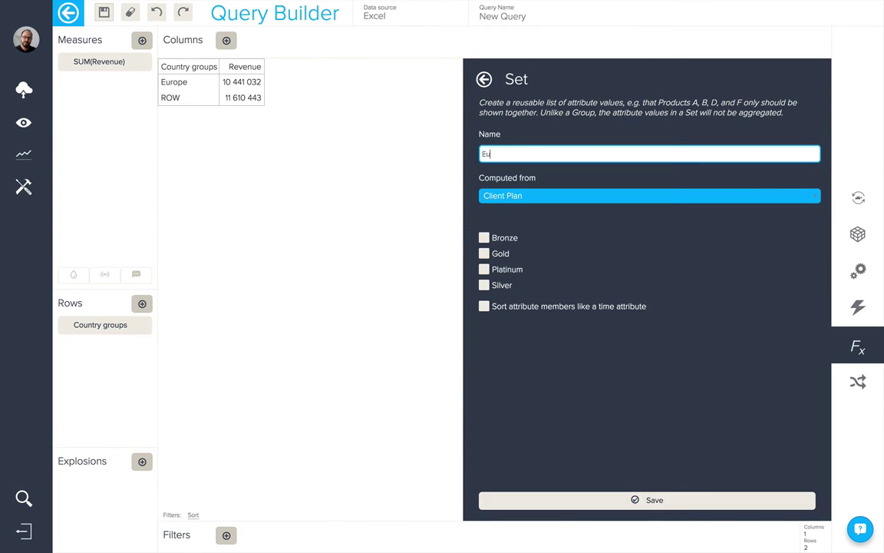
{"action": "left_click", "coordinate": [565, 195]}
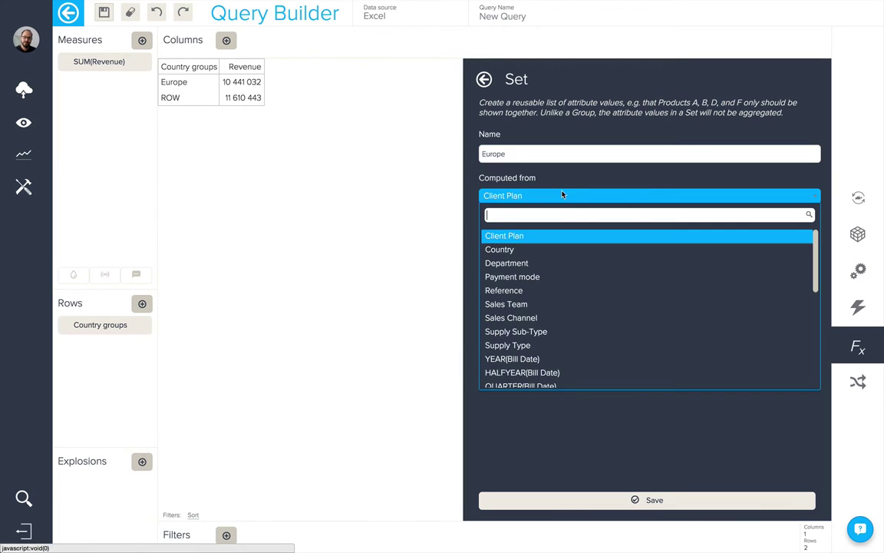
{"action": "left_click", "coordinate": [556, 249]}
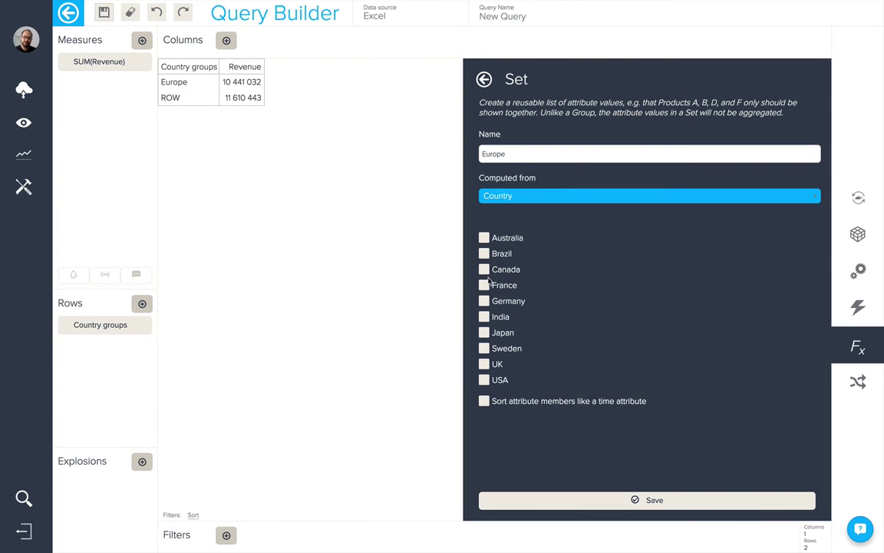
{"action": "left_click", "coordinate": [483, 284]}
{"action": "left_click", "coordinate": [483, 347]}
Step: Save the Europe set and use it in Rows in place of Country groups
{"action": "left_click", "coordinate": [621, 501]}
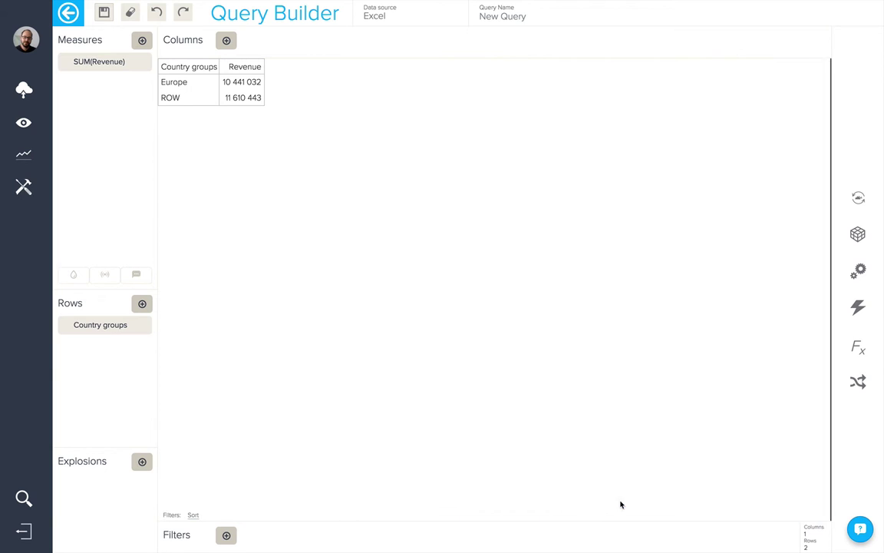
{"action": "scroll", "coordinate": [231, 311], "scroll_direction": "down", "scroll_amount": 5}
{"action": "left_click", "coordinate": [212, 481]}
{"action": "left_click", "coordinate": [216, 469]}
{"action": "left_click", "coordinate": [477, 392]}
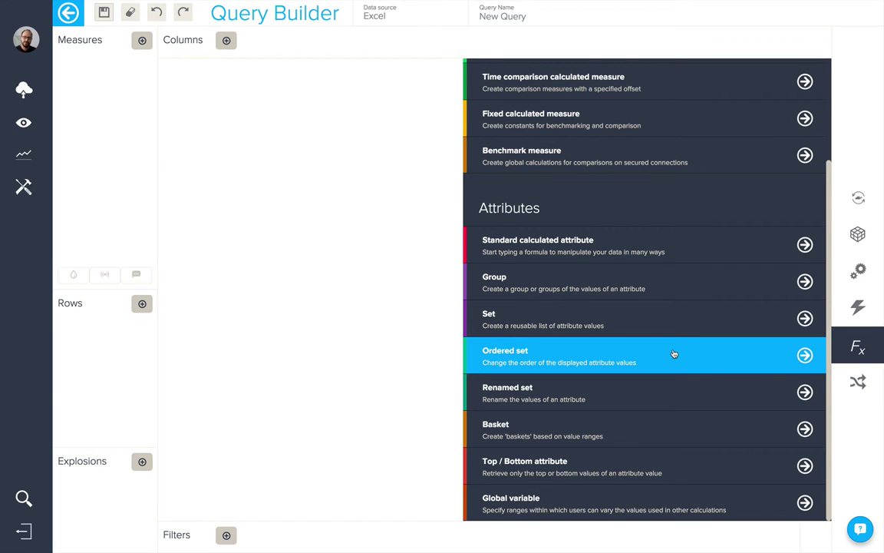
Step: Create and save an Ordered set 'Country reordered' on Country with USA and UK at the top
{"action": "left_click", "coordinate": [674, 353]}
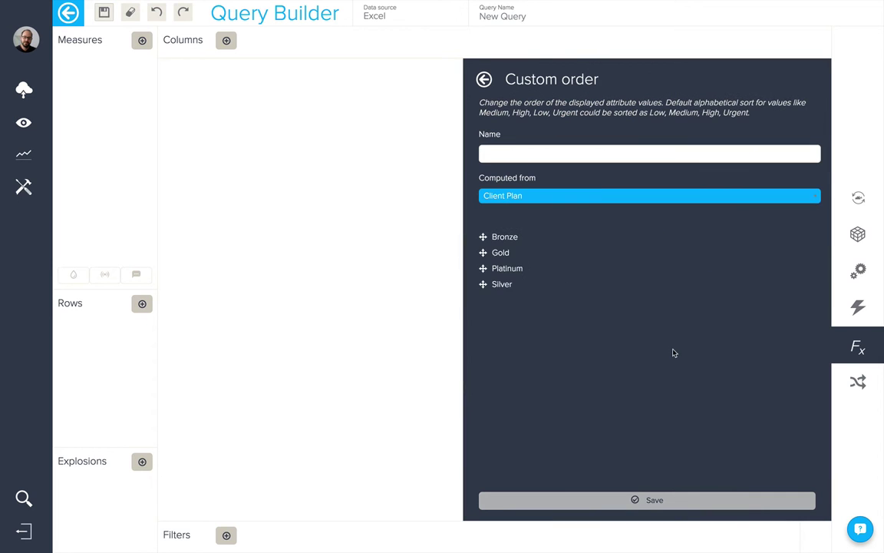
{"action": "left_click", "coordinate": [545, 198]}
{"action": "left_click", "coordinate": [543, 257]}
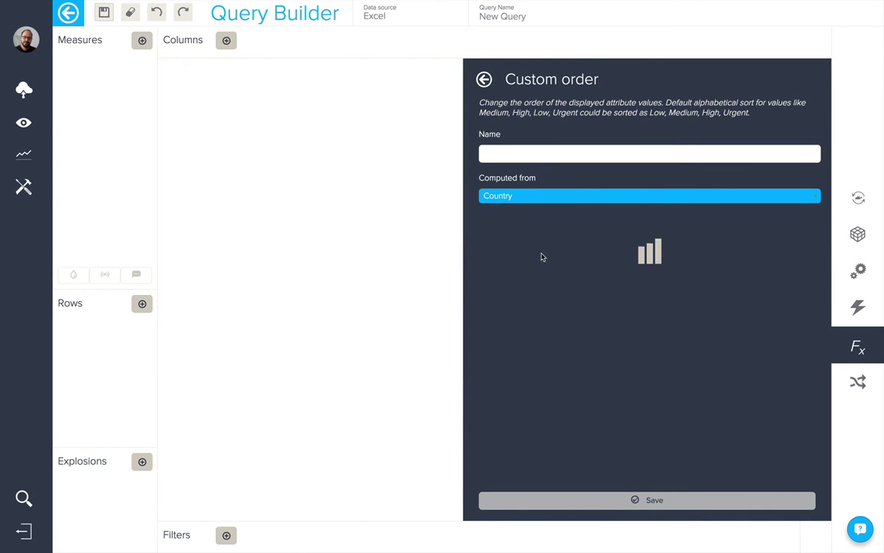
{"action": "left_click", "coordinate": [519, 150]}
{"action": "type", "text": "Countr"}
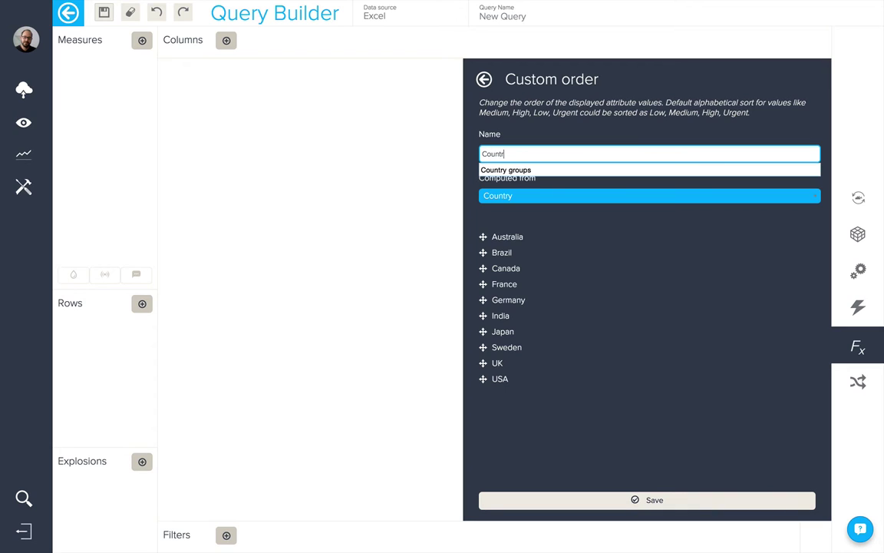
{"action": "type", "text": "y reordered"}
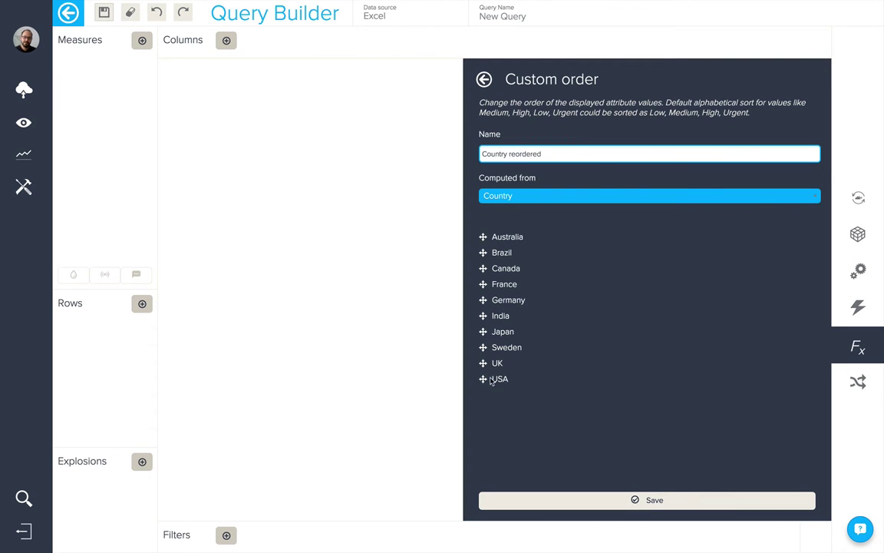
{"action": "left_click_drag", "start_coordinate": [483, 379], "coordinate": [484, 237]}
{"action": "left_click_drag", "start_coordinate": [483, 378], "coordinate": [484, 252]}
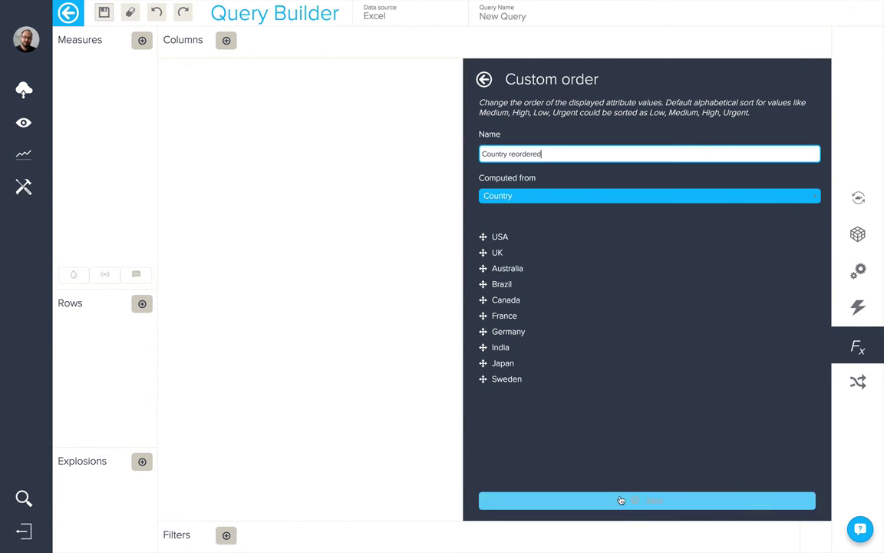
{"action": "left_click", "coordinate": [621, 500]}
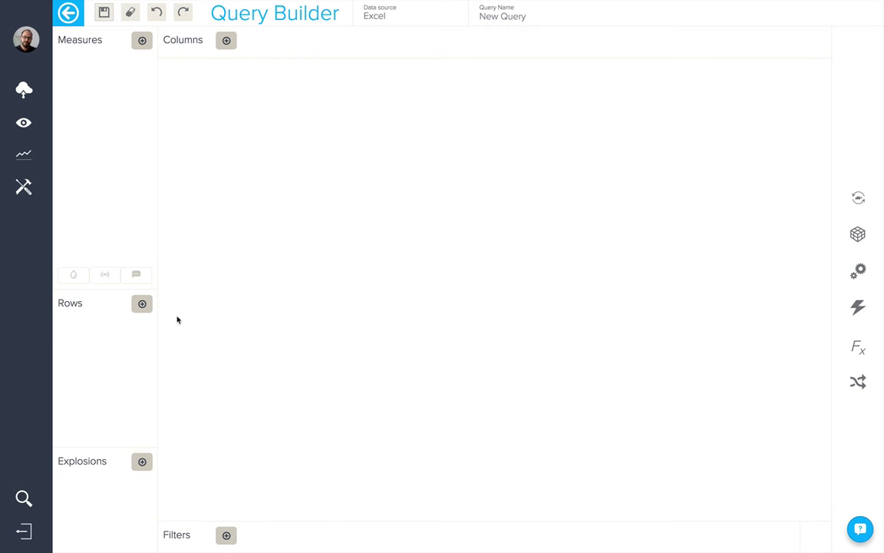
Step: Query Revenue by Country reordered so USA and UK lead the table, then reopen the calculation types
{"action": "left_click", "coordinate": [143, 43]}
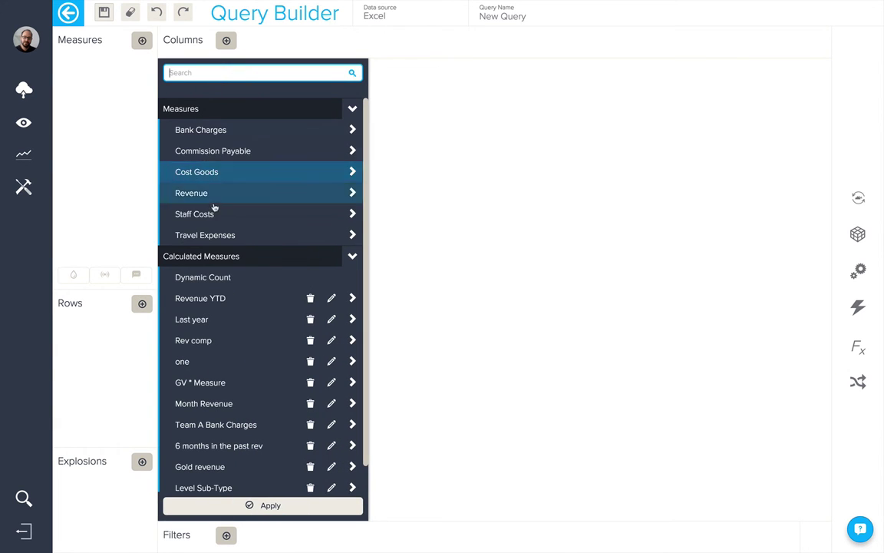
{"action": "left_click", "coordinate": [211, 196]}
{"action": "left_click", "coordinate": [142, 304]}
{"action": "scroll", "coordinate": [232, 300], "scroll_direction": "down", "scroll_amount": 3}
{"action": "scroll", "coordinate": [232, 322], "scroll_direction": "down", "scroll_amount": 3}
{"action": "left_click", "coordinate": [237, 480]}
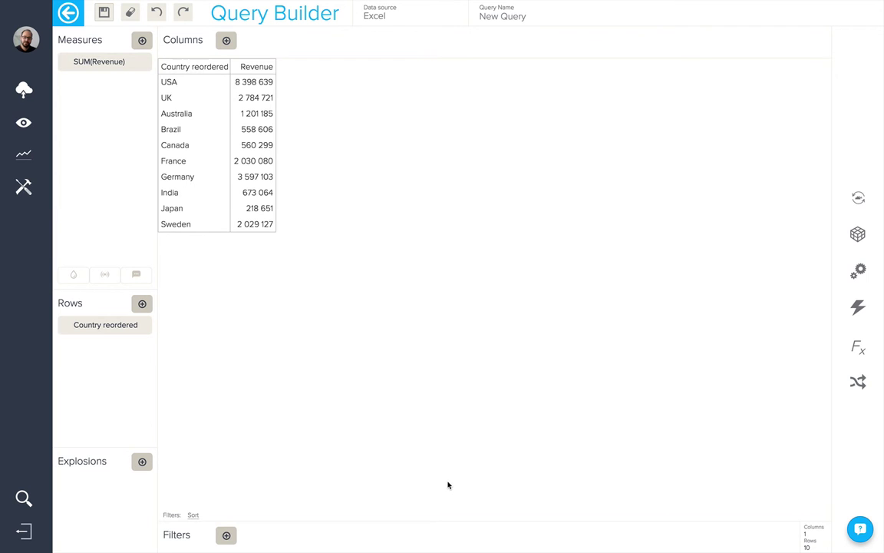
{"action": "left_click", "coordinate": [858, 347]}
{"action": "scroll", "coordinate": [734, 395], "scroll_direction": "down", "scroll_amount": 3}
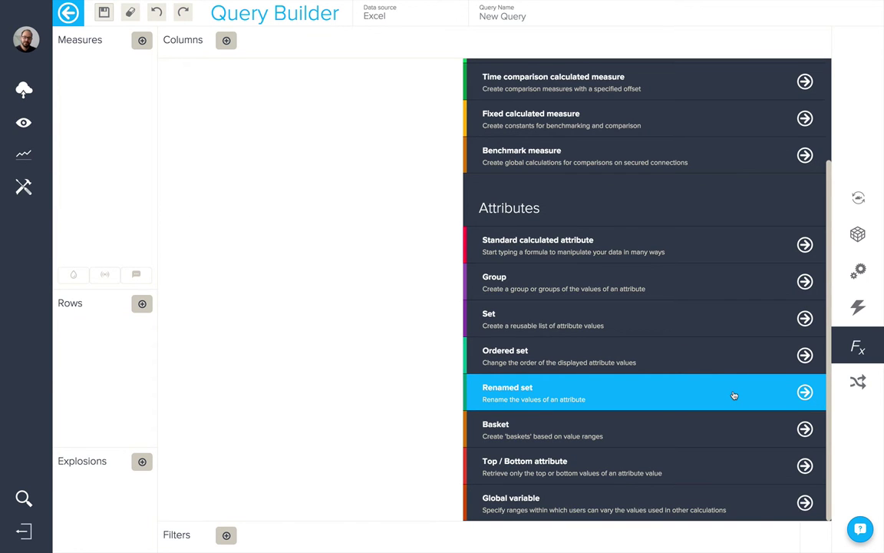
Step: Create a 'Renamed country' attribute from Country that shows UK as United Kingdom, and save it
{"action": "left_click", "coordinate": [695, 395]}
{"action": "left_click", "coordinate": [574, 153]}
{"action": "type", "text": "Renamed count"}
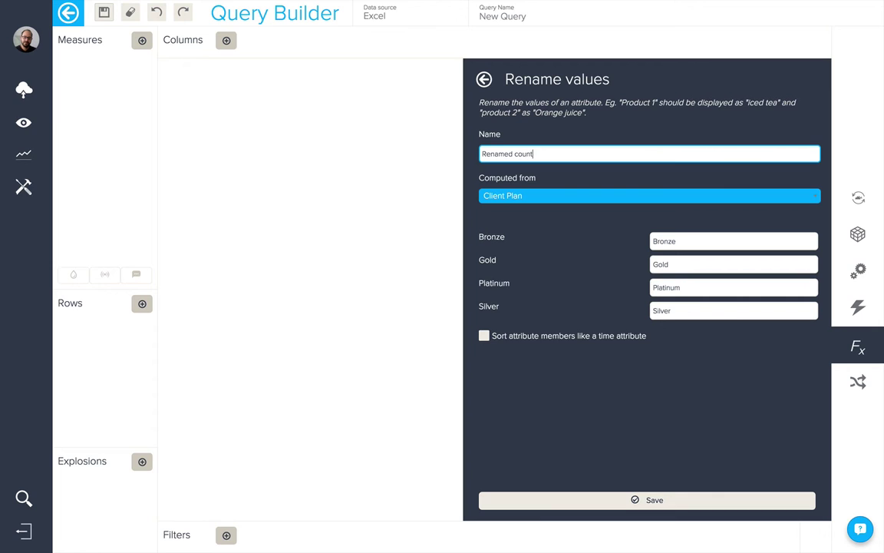
{"action": "type", "text": "ry"}
{"action": "left_click", "coordinate": [572, 197]}
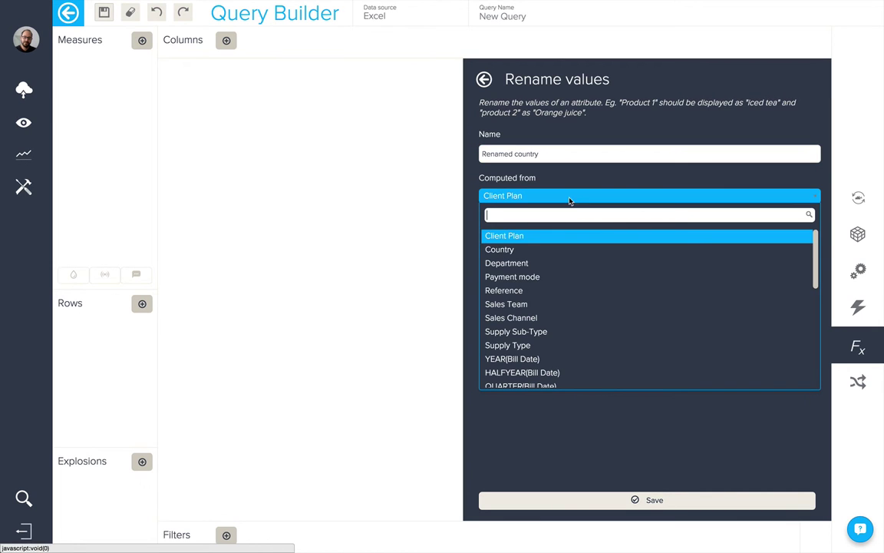
{"action": "left_click", "coordinate": [565, 253]}
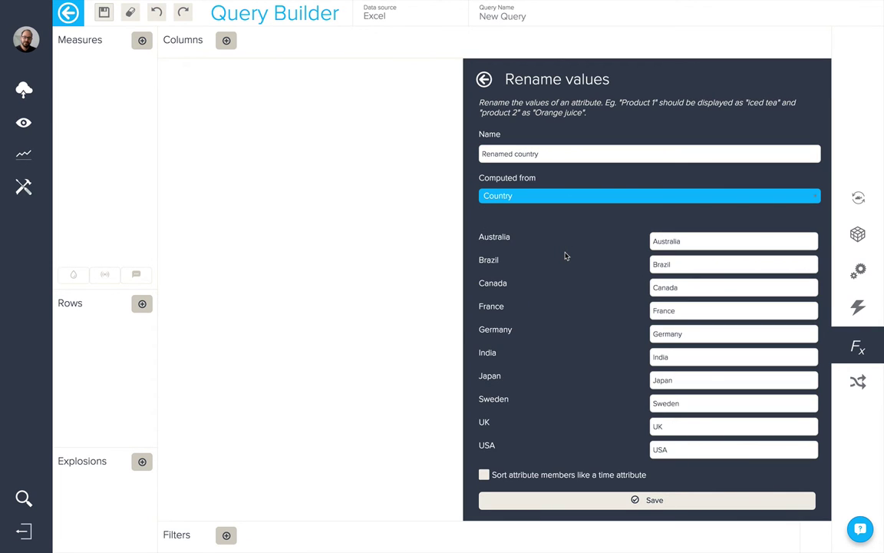
{"action": "double_click", "coordinate": [656, 424]}
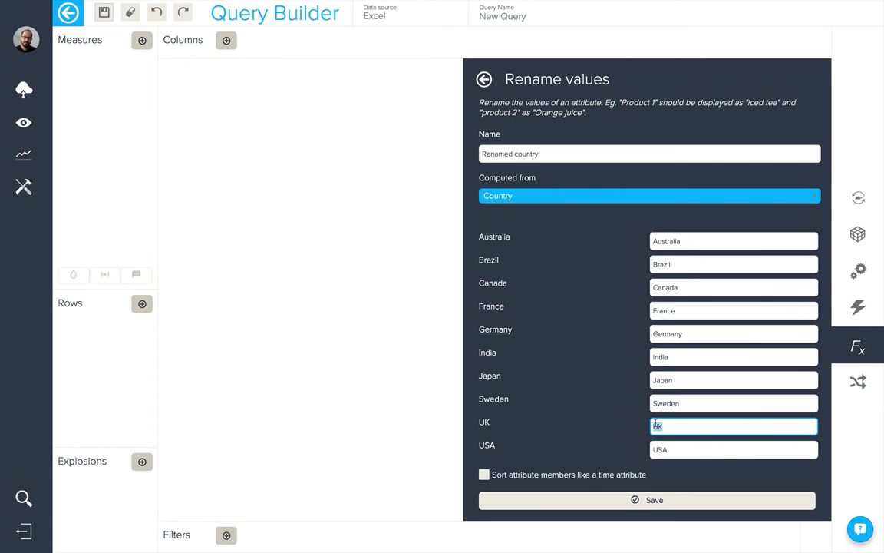
{"action": "type", "text": "United Kingdom"}
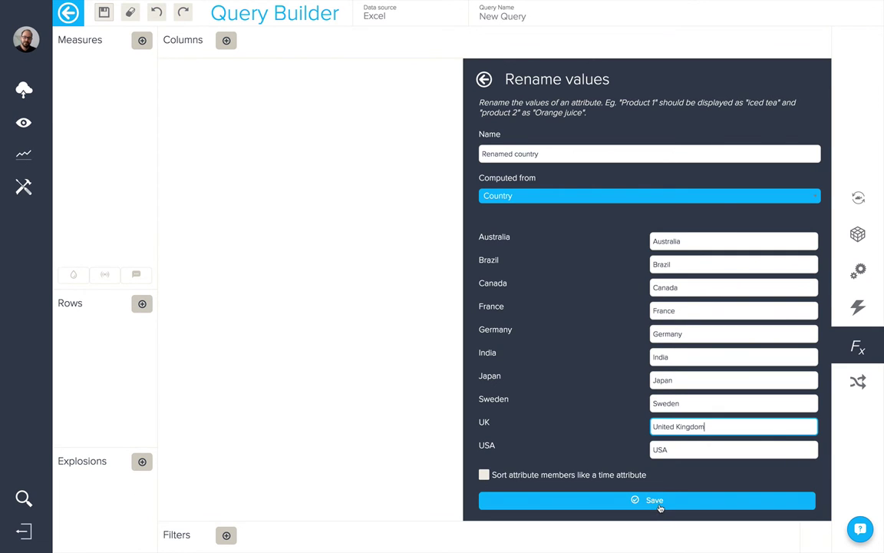
{"action": "left_click", "coordinate": [656, 500]}
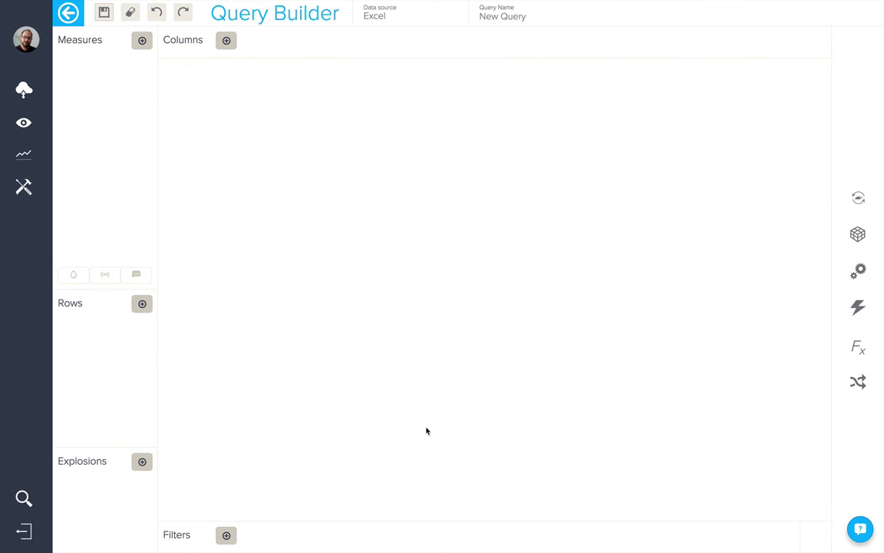
Step: Add the Renamed country attribute to the query rows
{"action": "left_click", "coordinate": [142, 305]}
{"action": "scroll", "coordinate": [221, 316], "scroll_direction": "down", "scroll_amount": 5}
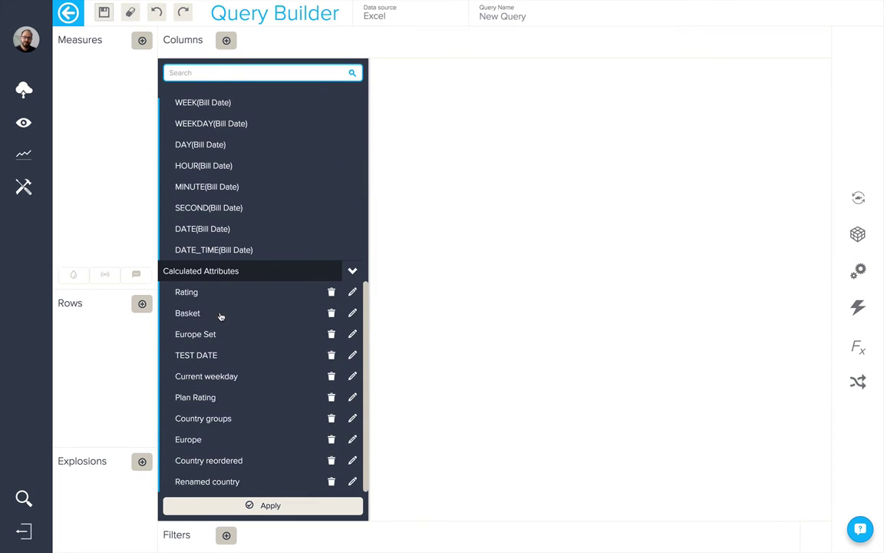
{"action": "left_click", "coordinate": [221, 481]}
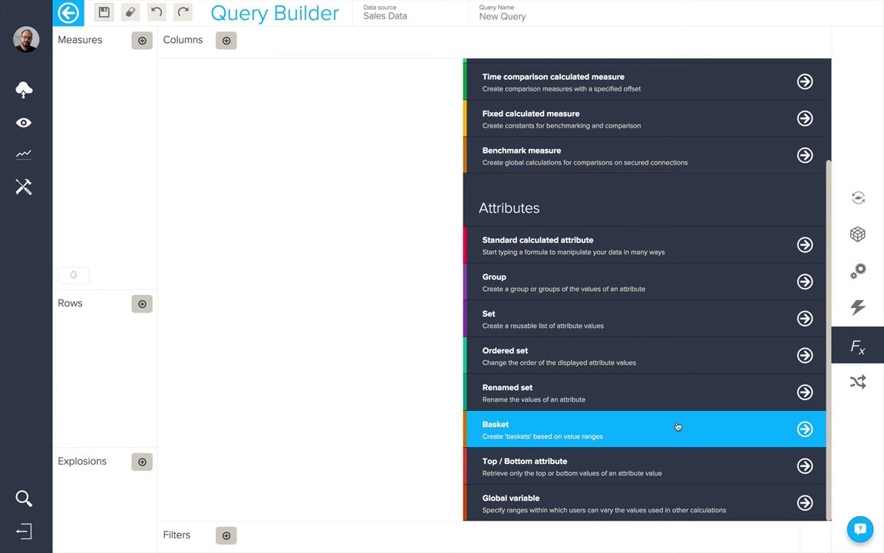
Step: Save a Basket attribute named 'Baskets' that groups Unit Price into baskets of size 10
{"action": "left_click", "coordinate": [660, 431]}
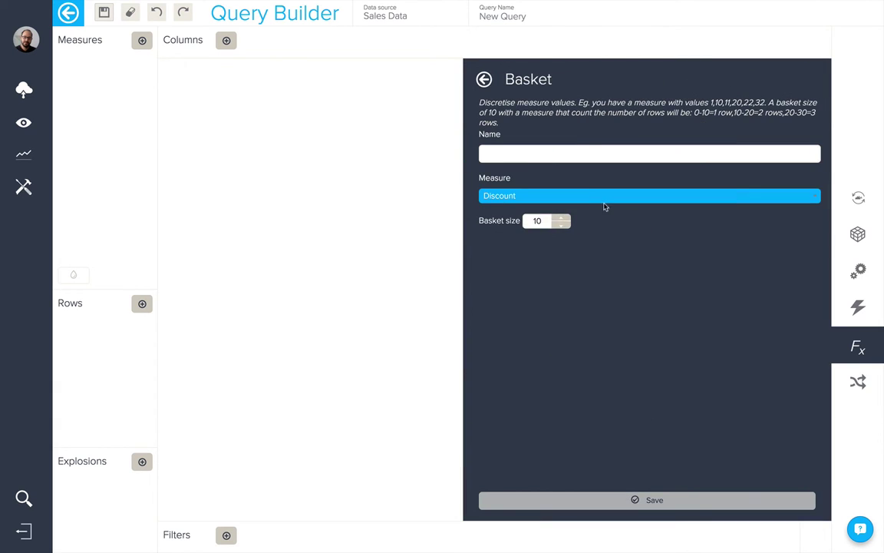
{"action": "left_click", "coordinate": [573, 156]}
{"action": "type", "text": "Baskets"}
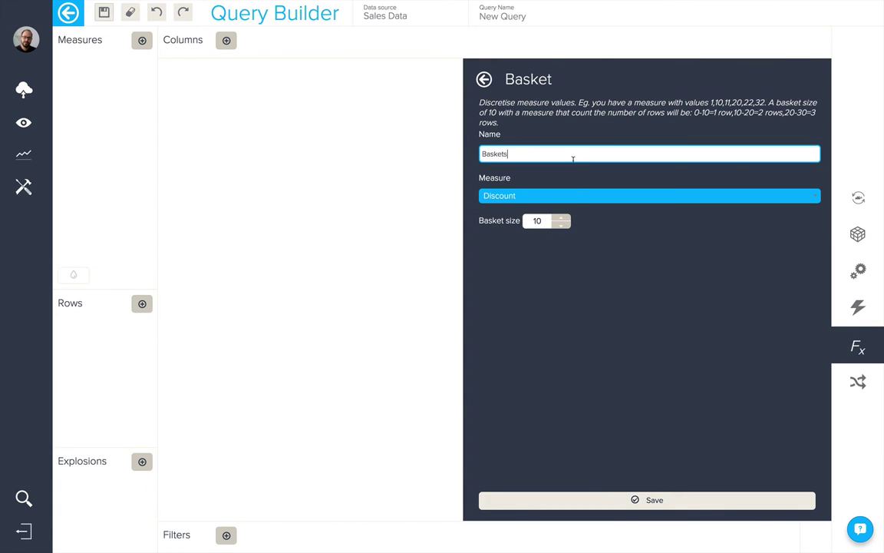
{"action": "left_click", "coordinate": [572, 193]}
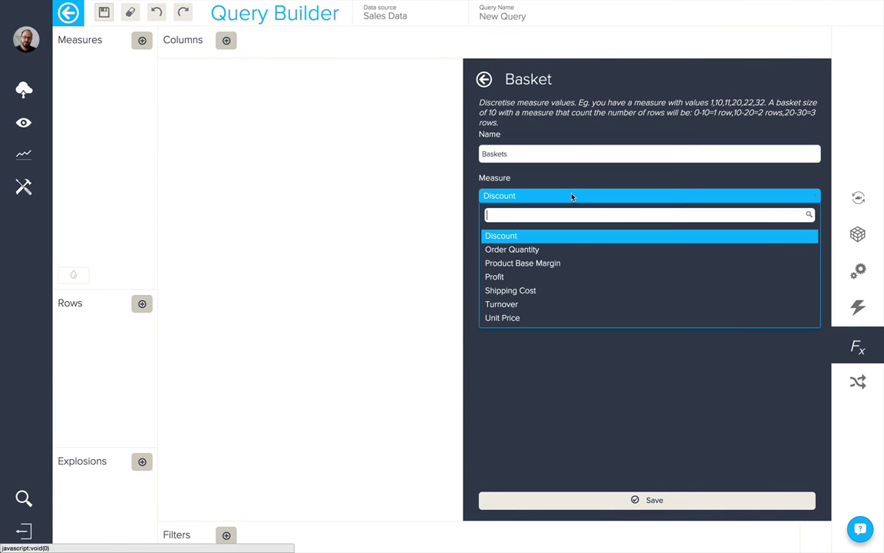
{"action": "left_click", "coordinate": [570, 318]}
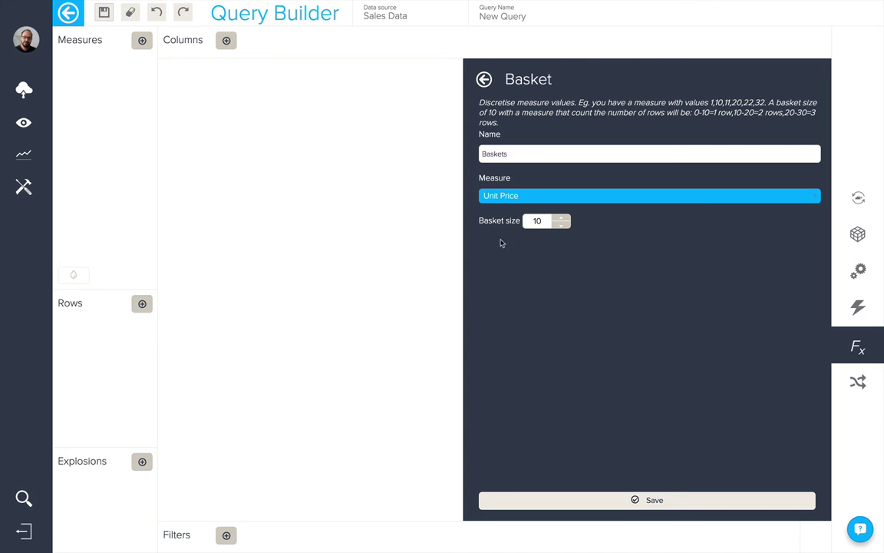
{"action": "left_click", "coordinate": [598, 505]}
Step: Put Baskets in the rows and SUM(Profit) as the measure
{"action": "left_click", "coordinate": [142, 305]}
{"action": "scroll", "coordinate": [214, 326], "scroll_direction": "down", "scroll_amount": 3}
{"action": "left_click", "coordinate": [216, 483]}
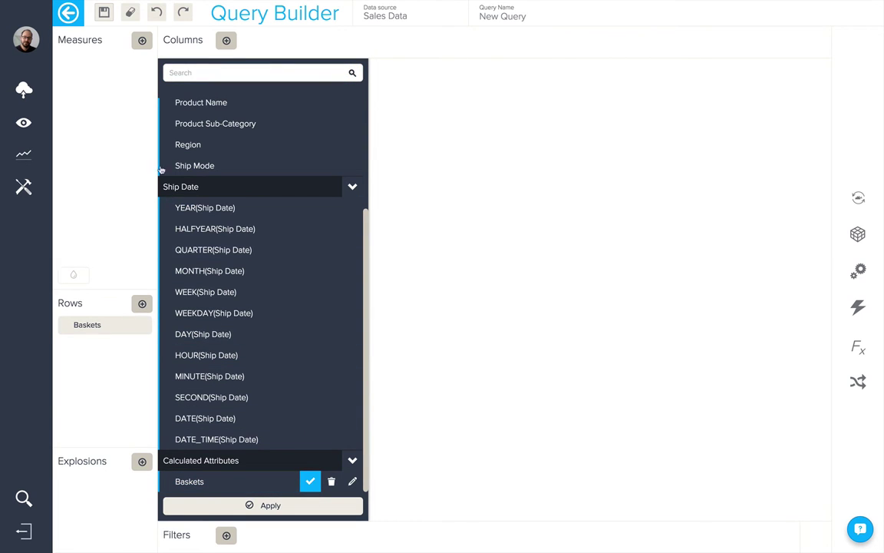
{"action": "left_click", "coordinate": [142, 40]}
{"action": "left_click", "coordinate": [220, 194]}
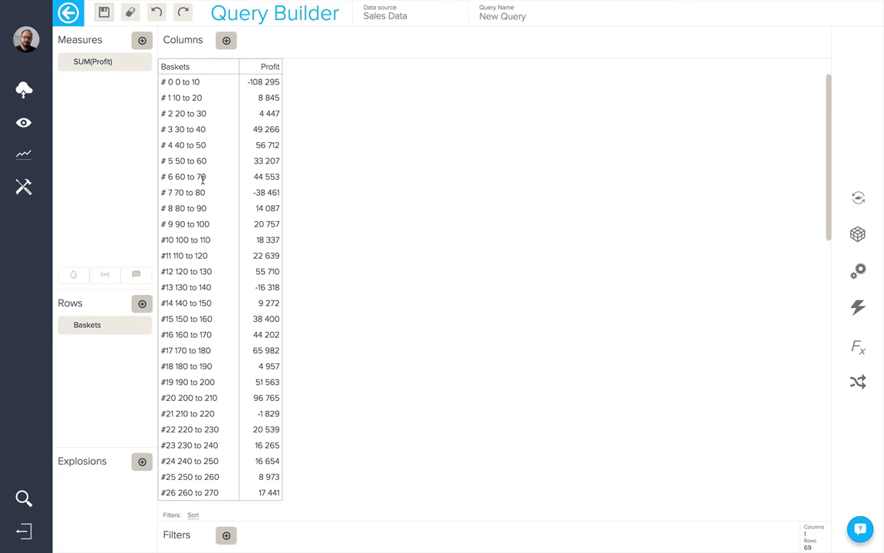
Step: Sort the basket profit results by value, descending
{"action": "left_click", "coordinate": [850, 306]}
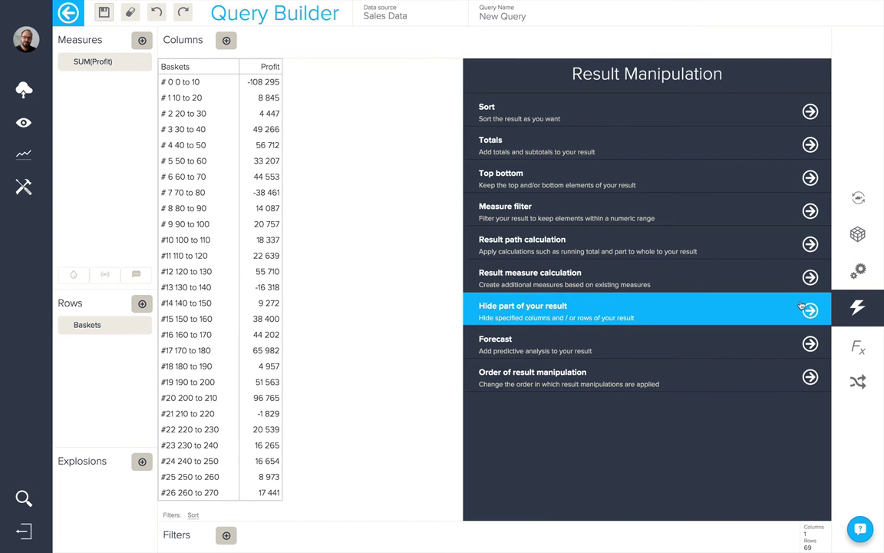
{"action": "left_click", "coordinate": [577, 122]}
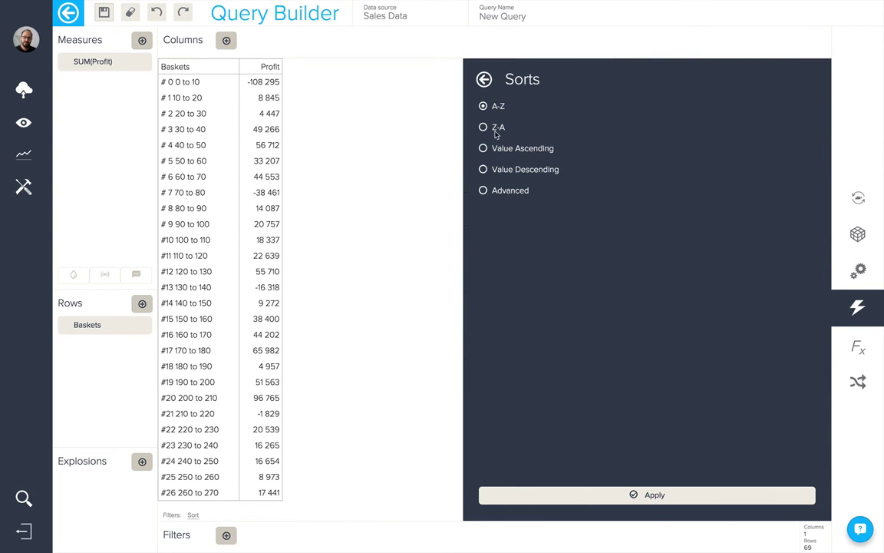
{"action": "left_click", "coordinate": [485, 170]}
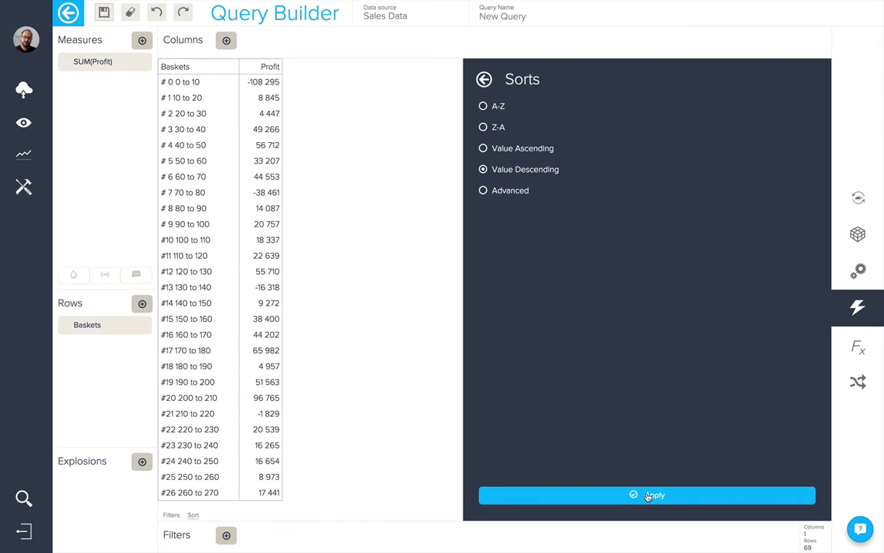
{"action": "left_click", "coordinate": [572, 492]}
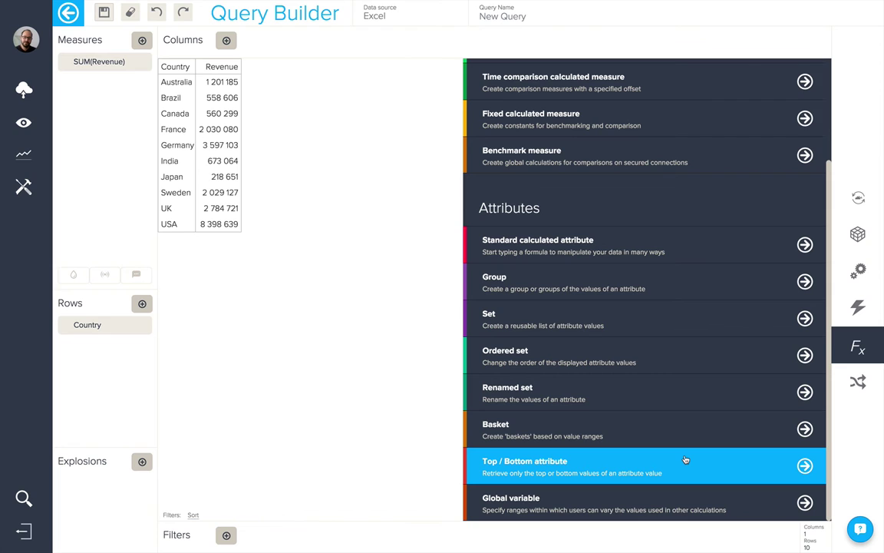
Step: Define 'Top 5 staff cost countries': Country ranked by SUM Staff Costs, top 5, bottom 0, computed per query filters
{"action": "left_click", "coordinate": [686, 460]}
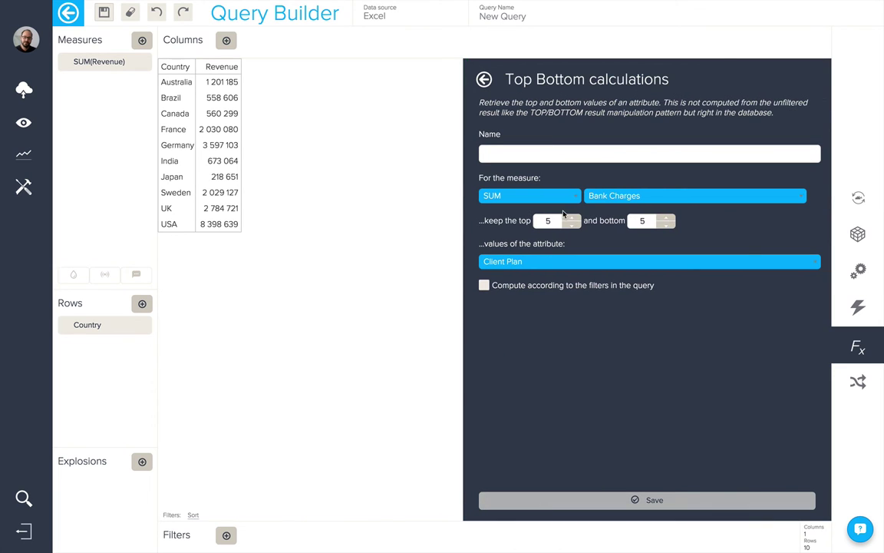
{"action": "left_click", "coordinate": [533, 153]}
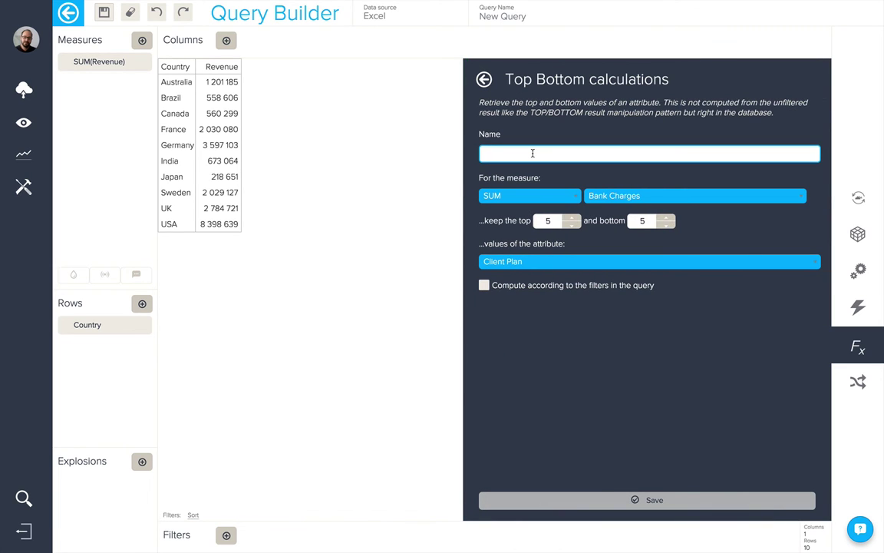
{"action": "type", "text": "Top 5"}
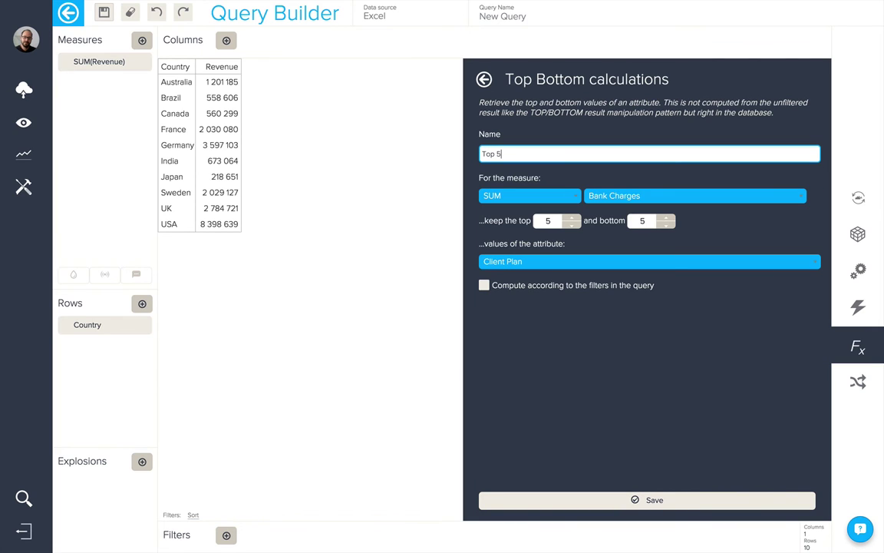
{"action": "type", "text": " staff cost countries"}
{"action": "left_click", "coordinate": [603, 196]}
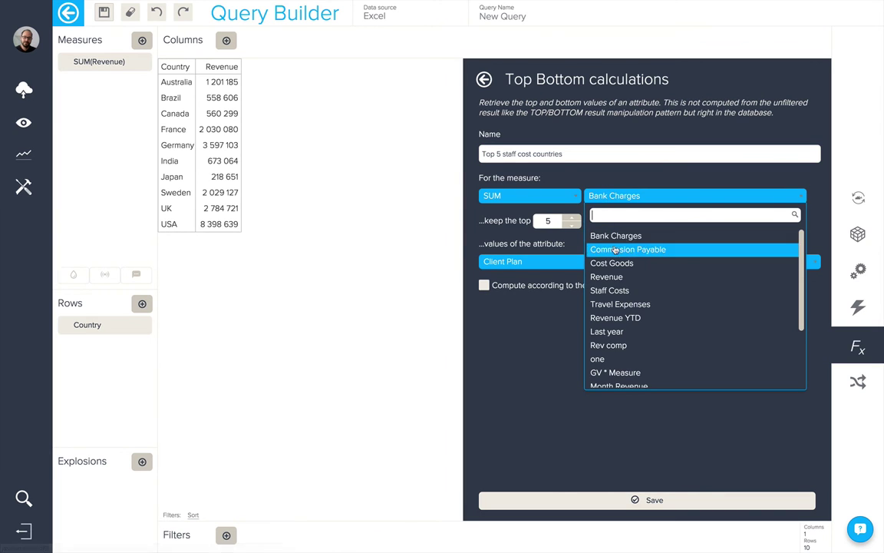
{"action": "left_click", "coordinate": [614, 291]}
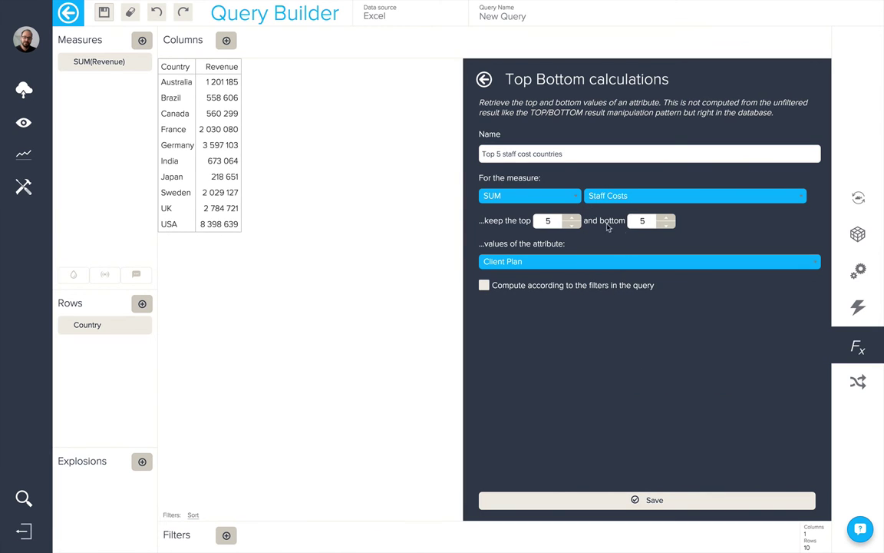
{"action": "left_click", "coordinate": [644, 223]}
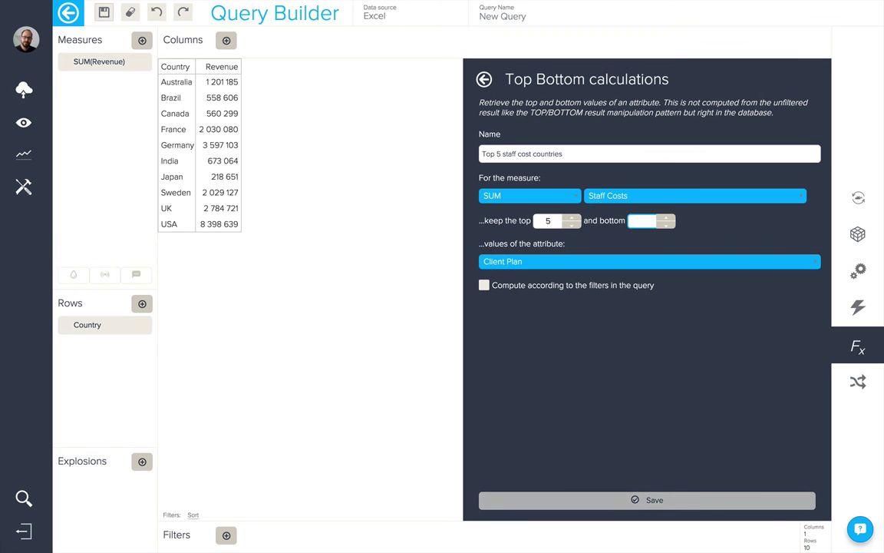
{"action": "key", "text": "BackSpace"}
{"action": "type", "text": "0"}
{"action": "left_click", "coordinate": [590, 262]}
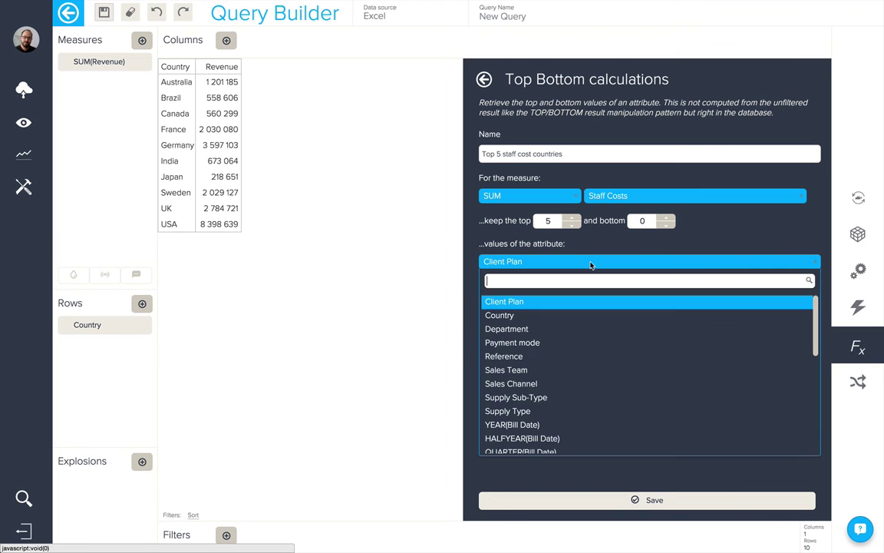
{"action": "left_click", "coordinate": [591, 315]}
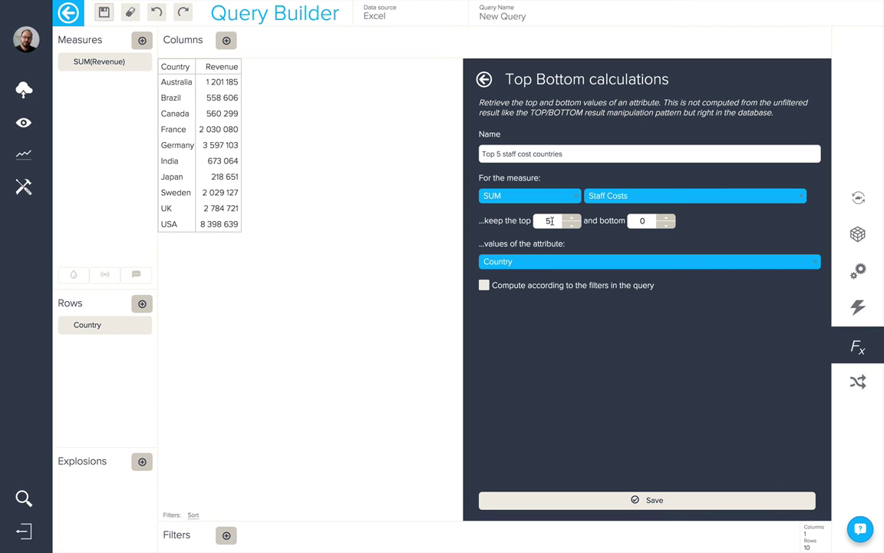
{"action": "left_click", "coordinate": [484, 286]}
Step: Save Top 5 staff cost countries and use it instead of Country as the query row
{"action": "left_click", "coordinate": [511, 500]}
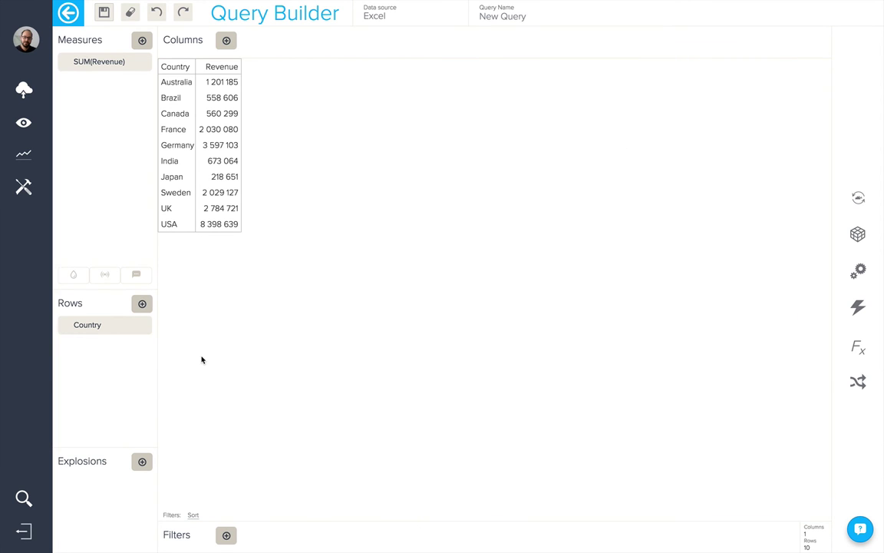
{"action": "left_click", "coordinate": [143, 304]}
{"action": "scroll", "coordinate": [217, 339], "scroll_direction": "down", "scroll_amount": 5}
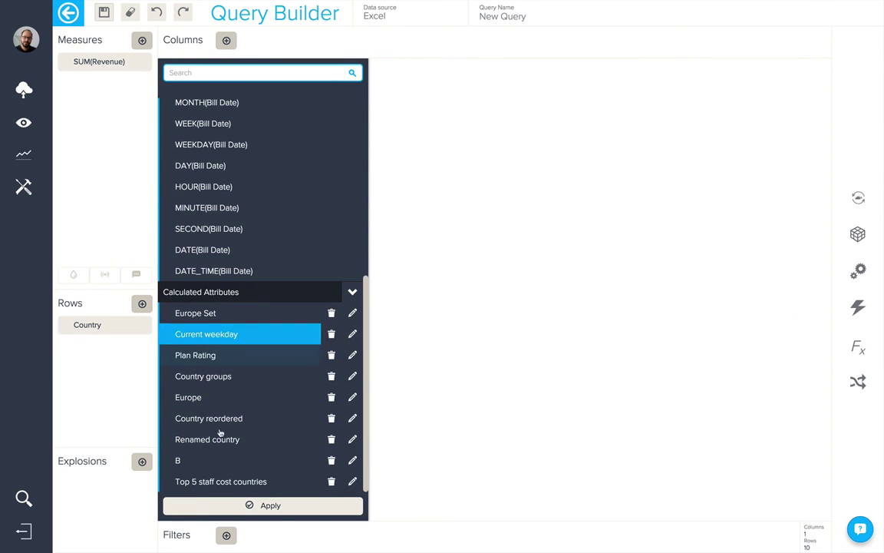
{"action": "left_click", "coordinate": [222, 482]}
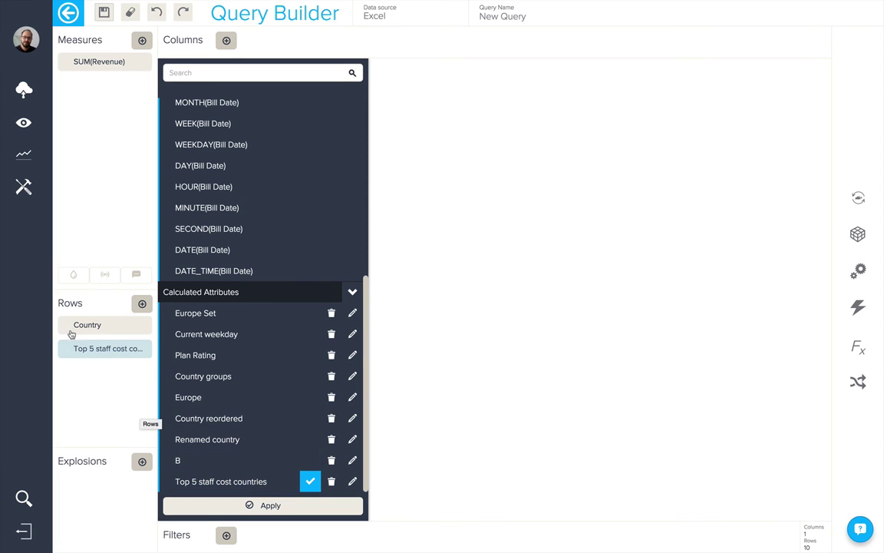
{"action": "left_click_drag", "start_coordinate": [69, 325], "coordinate": [436, 343]}
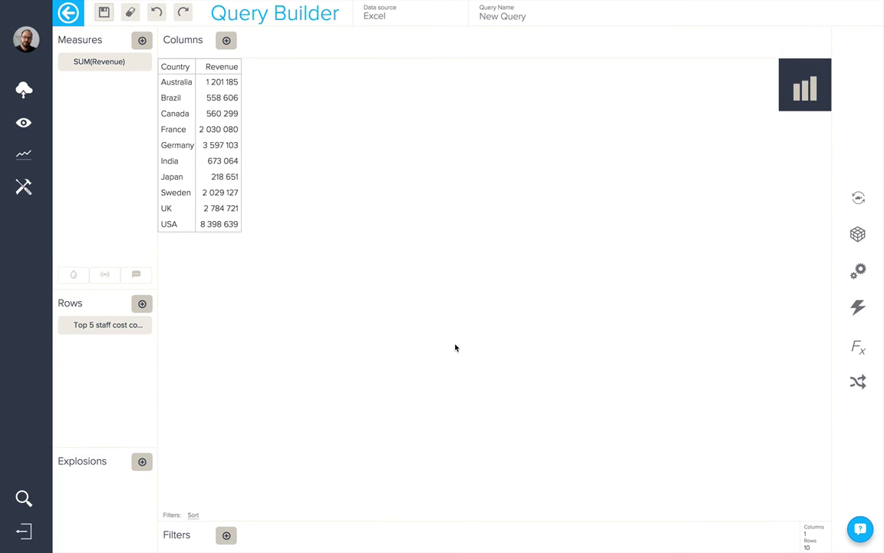